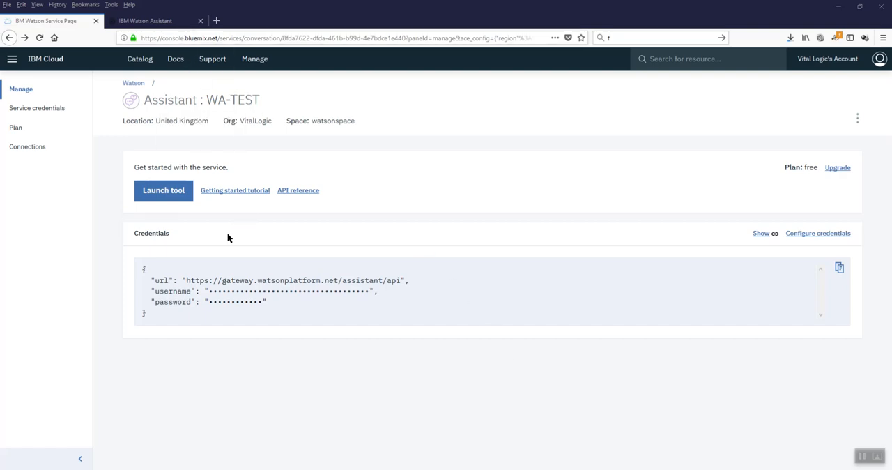
Step: Switch to Watson Assistant, show the Abbazan Appliances - Sales workspace details, highlight the workspace ID and return to the workspace card
click(157, 21)
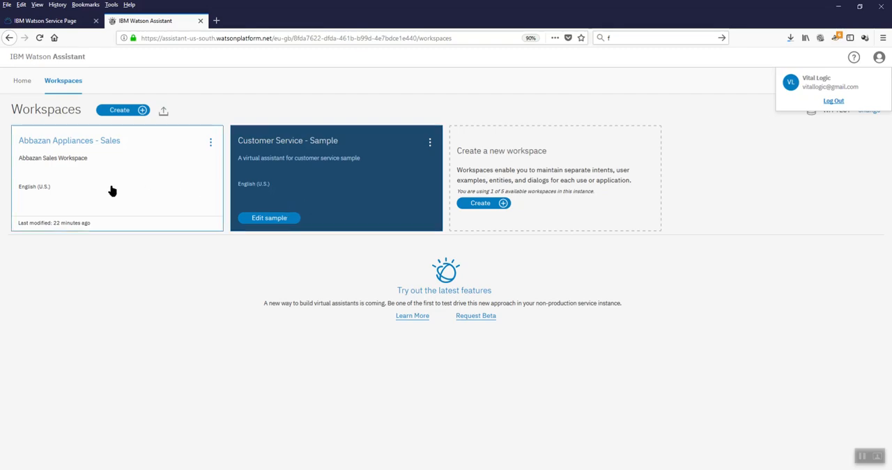
click(210, 143)
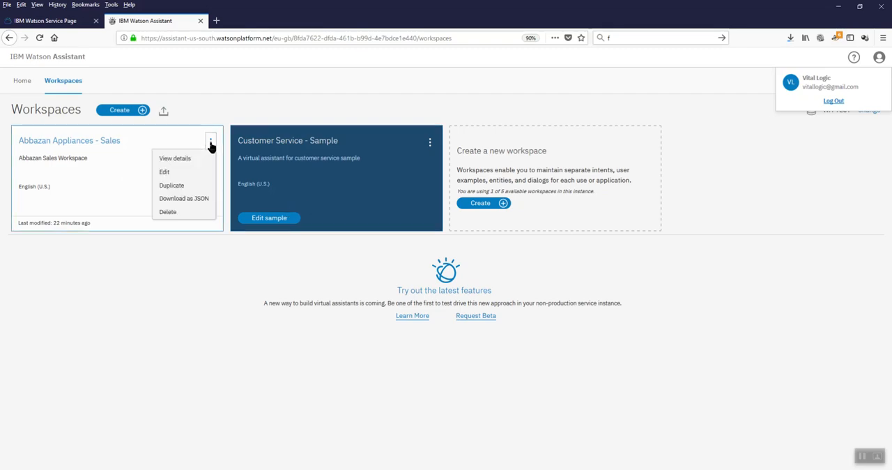
click(175, 159)
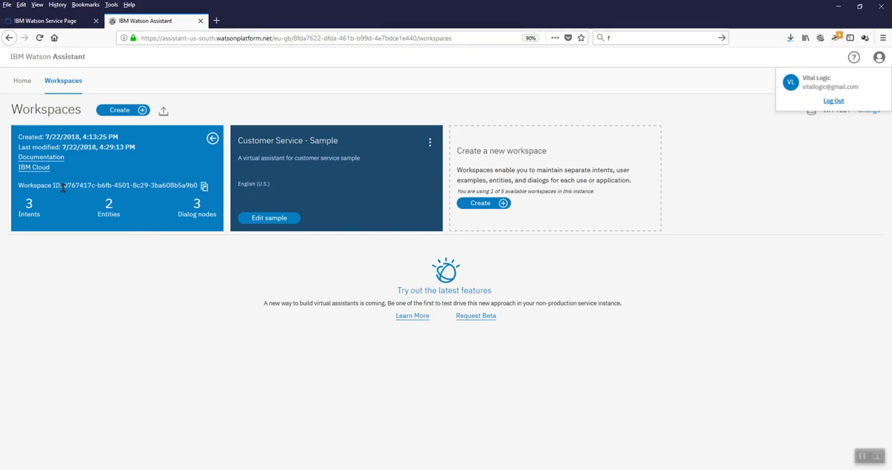
drag(63, 186, 197, 186)
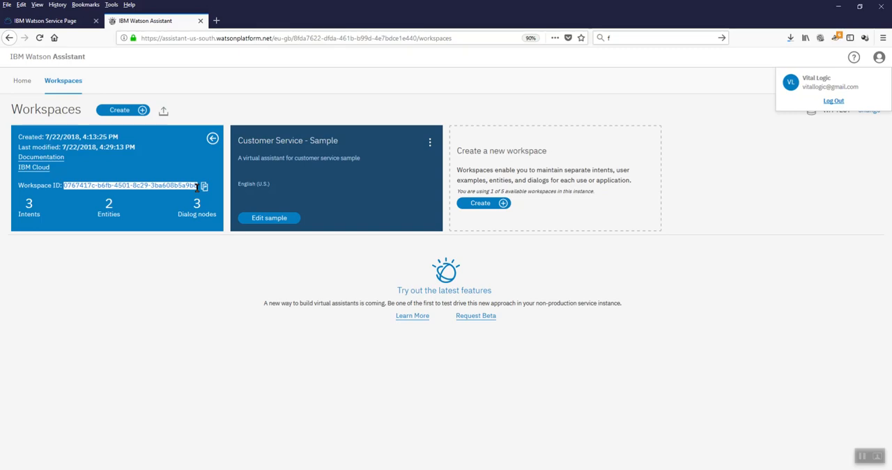
click(200, 112)
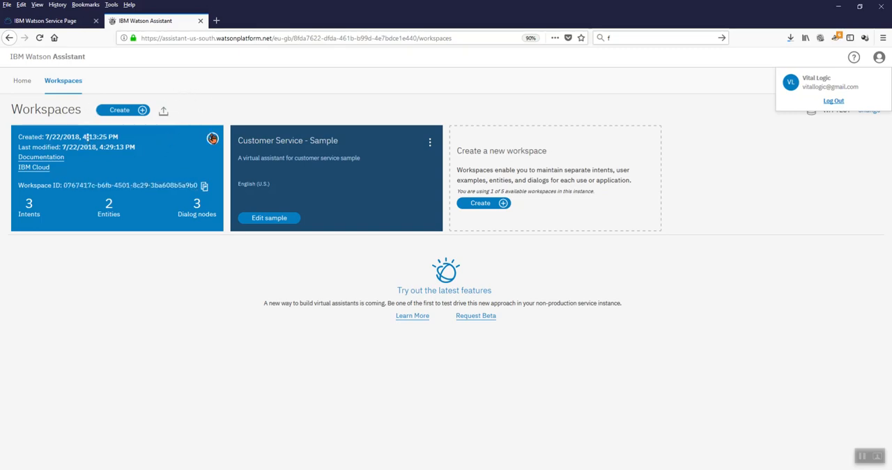
click(212, 138)
Step: Open the Abbazan Appliances - Sales workspace and look over its intents, entities and dialog nodes
click(145, 169)
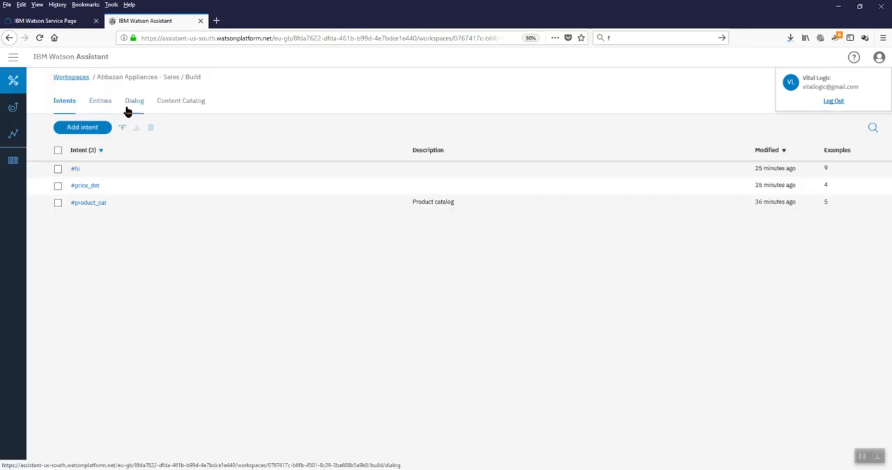
click(105, 108)
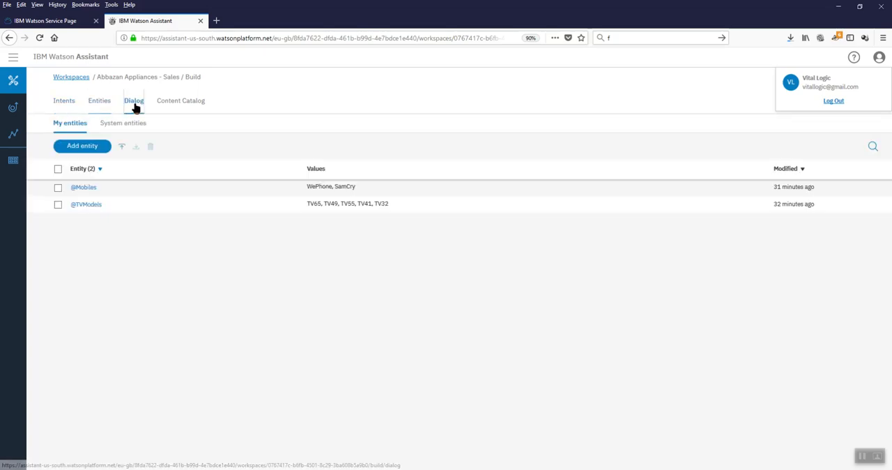
click(135, 106)
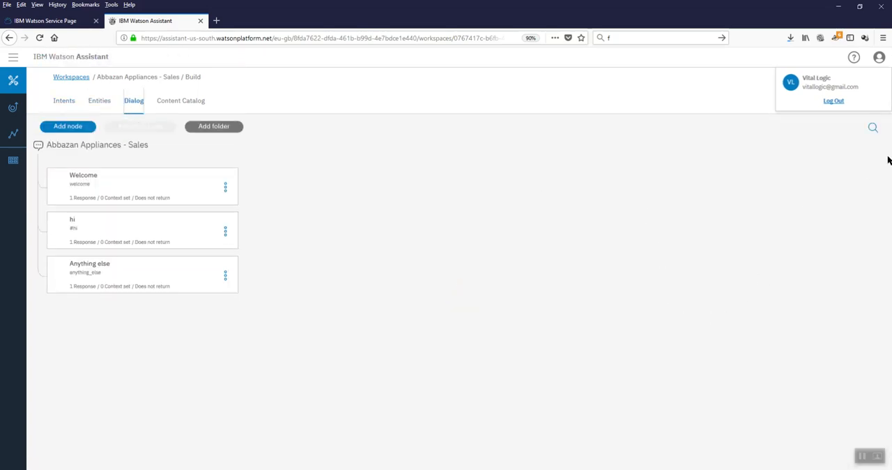
Step: Dismiss the account details pop-up covering the page header, leaving the dialog node search closed
click(872, 128)
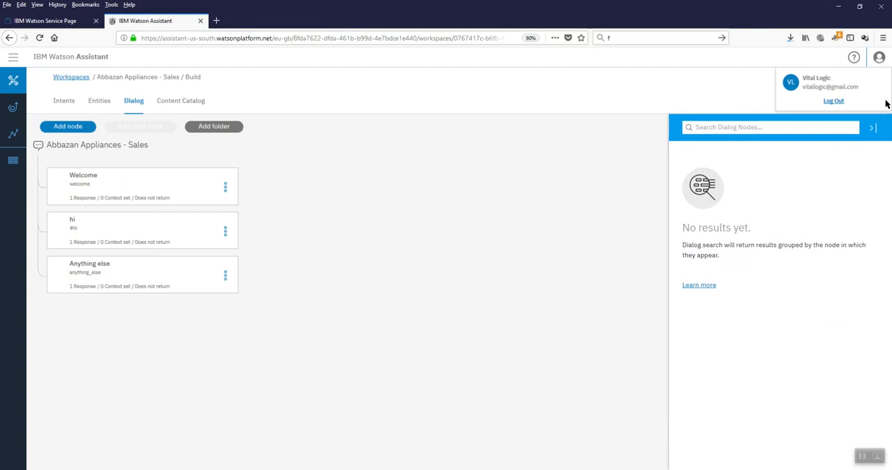
click(872, 129)
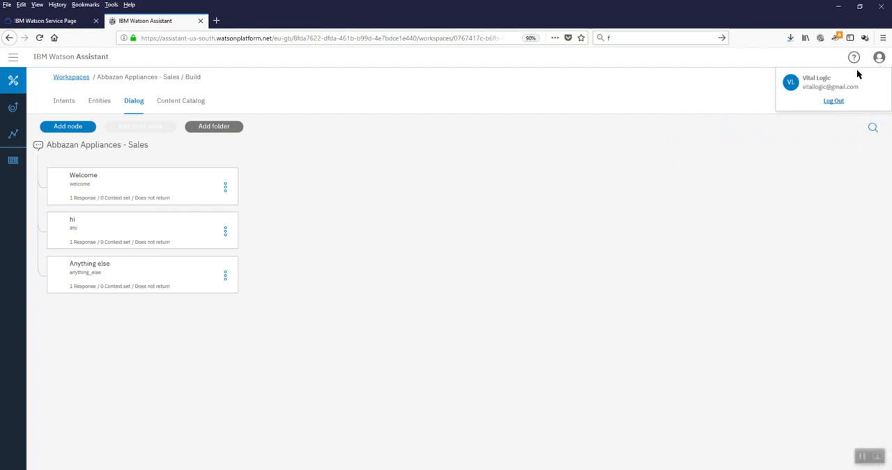
click(879, 59)
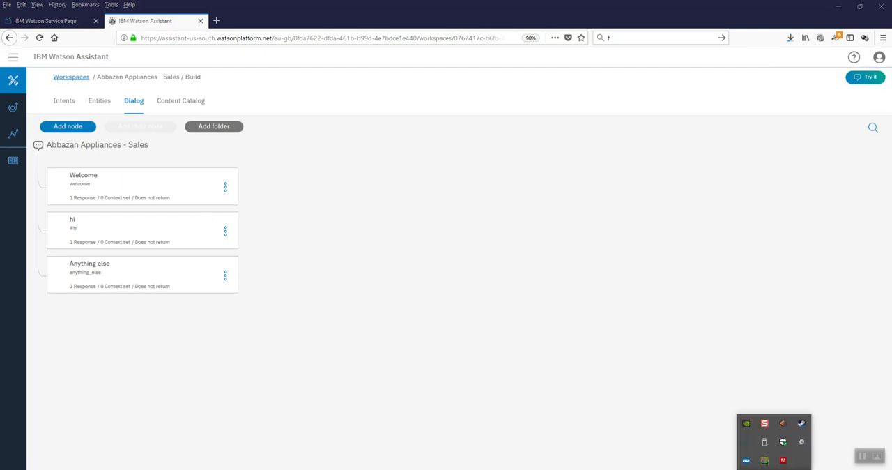
click(773, 469)
click(634, 456)
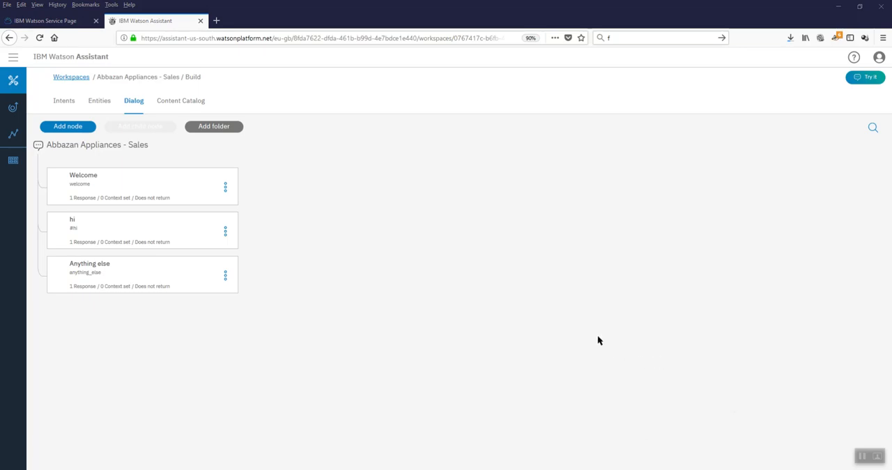
Step: Test the assistant by sending it the message "Hi", clear the conversation and close the test chat
click(871, 79)
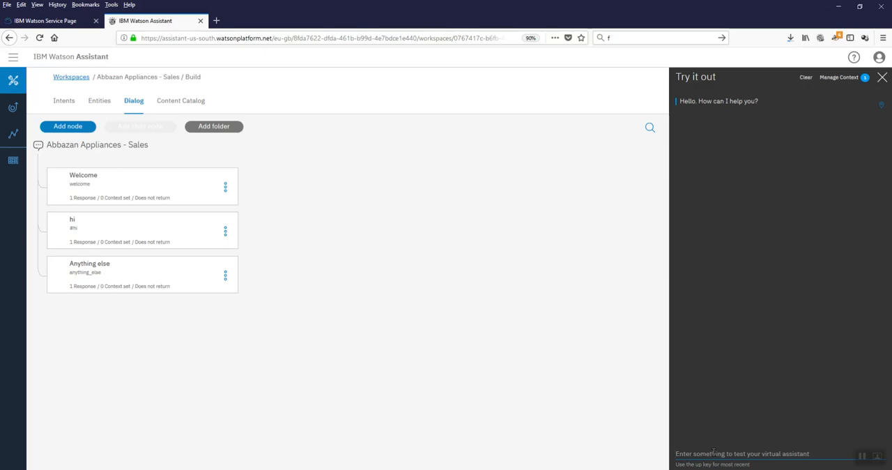
text(Hi)
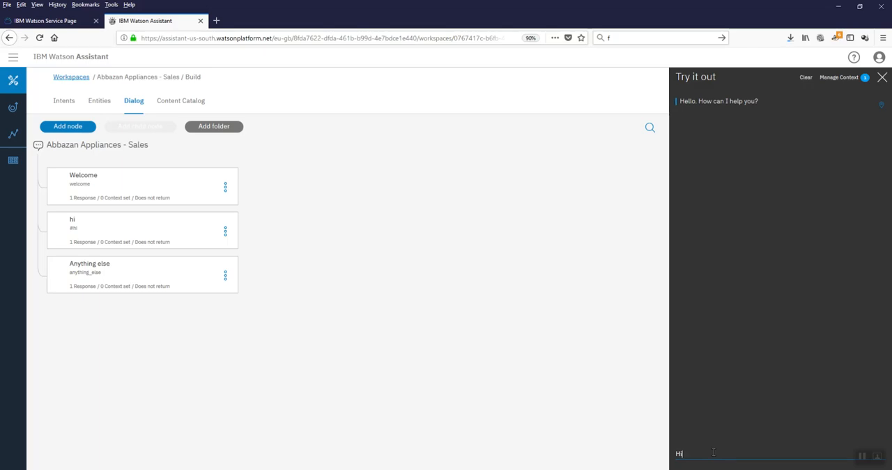
key(Return)
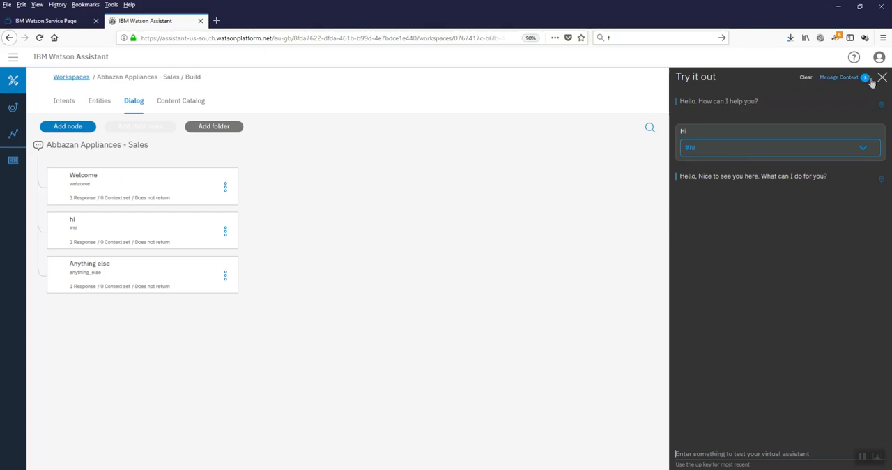
click(805, 78)
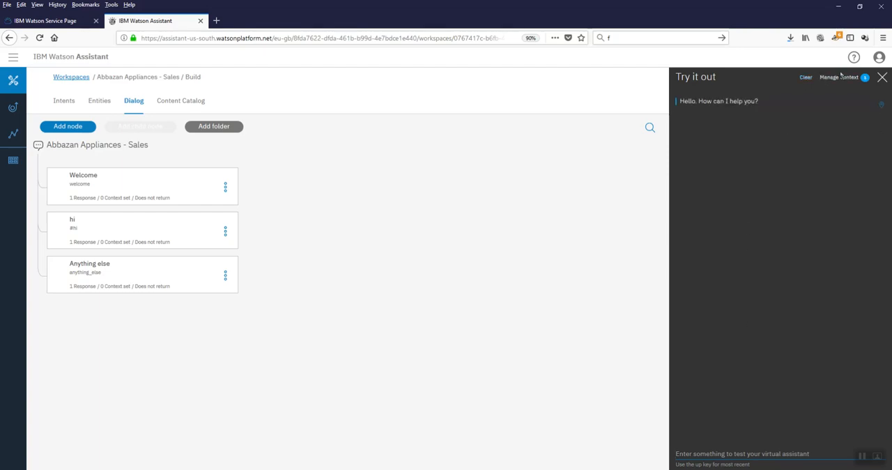
click(882, 80)
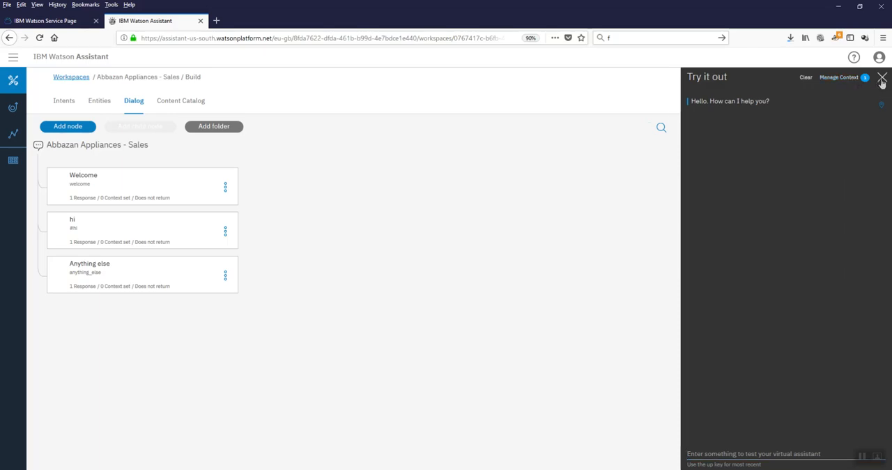
Step: Review the user examples of the #product_cat intent and return to the intent list
click(64, 101)
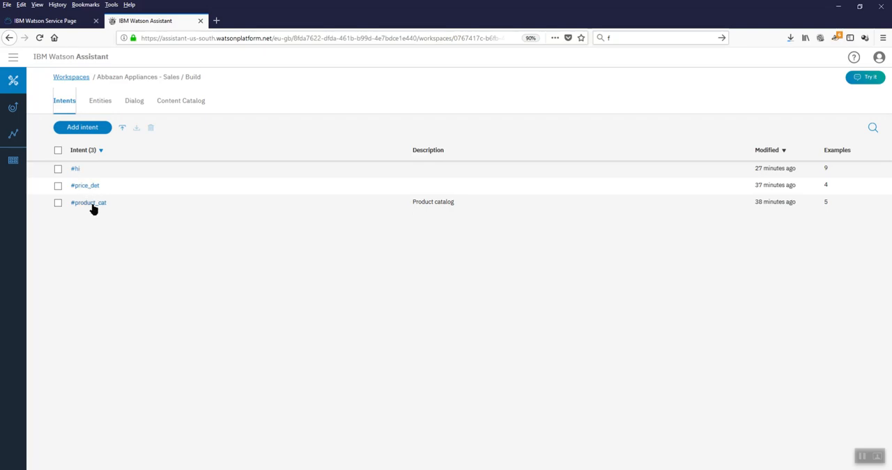
click(95, 208)
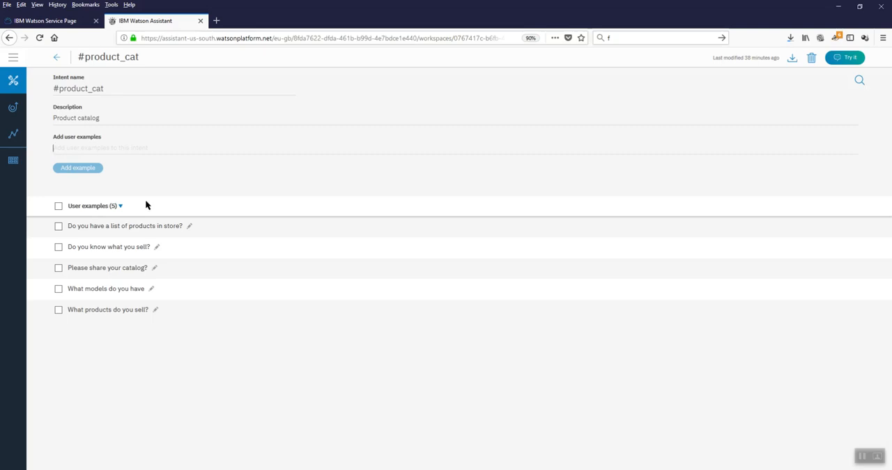
click(55, 58)
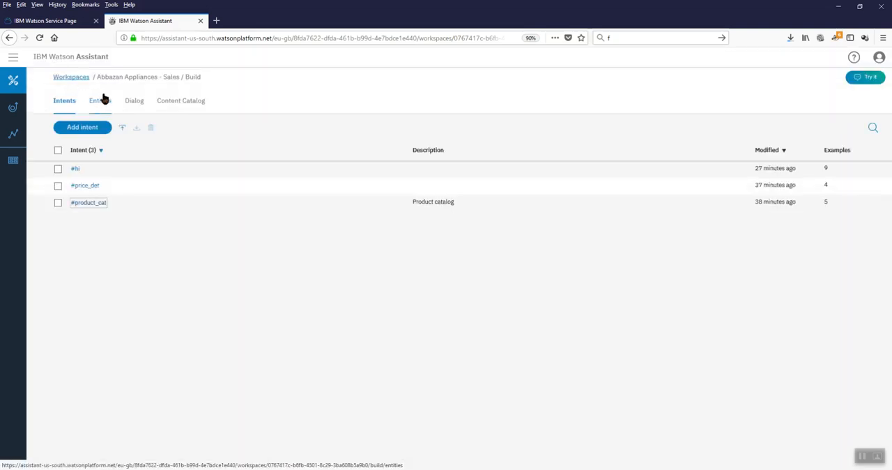
Step: Add a dialog node directly below the hi node and name it prodcatquestion
click(135, 102)
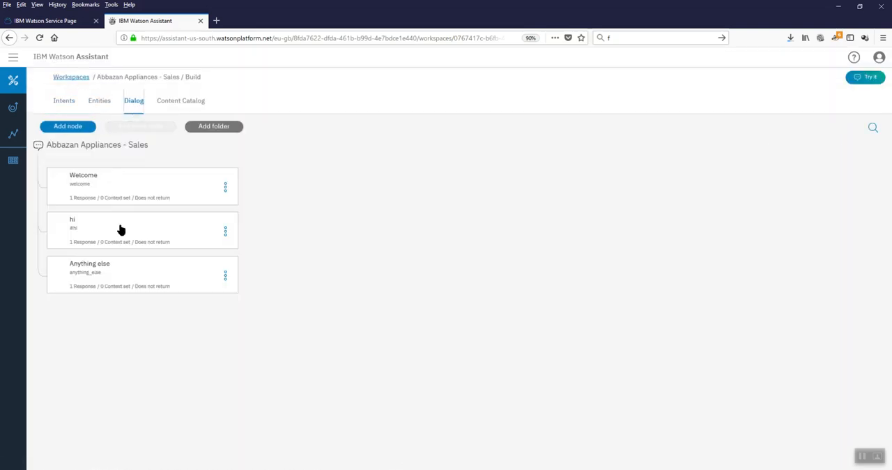
click(120, 230)
click(85, 128)
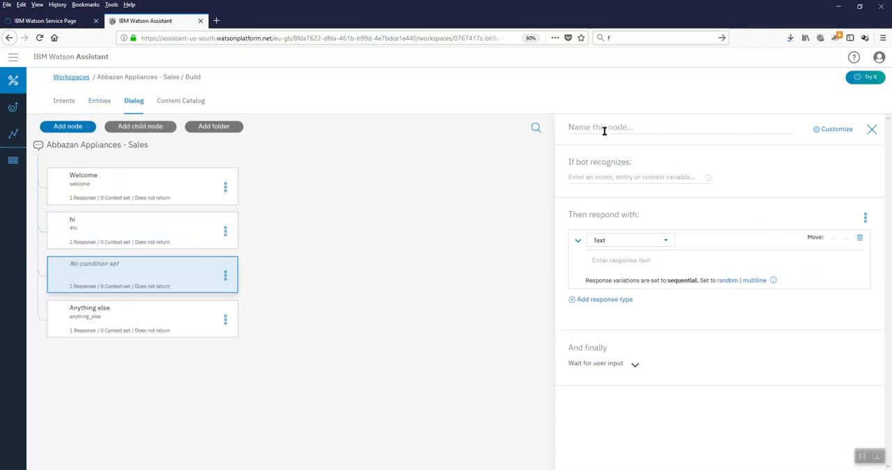
text(prod)
text(question)
key(Left)
key(Left)
key(Left)
key(Left)
key(Left)
key(Left)
key(Left)
text(cat)
Step: Set the prodcatquestion node's recognition condition to the #product_cat intent
click(647, 179)
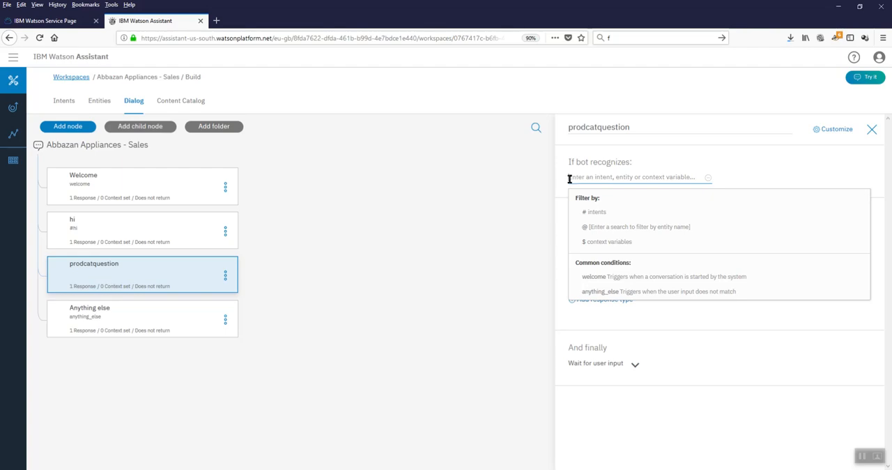
text(#)
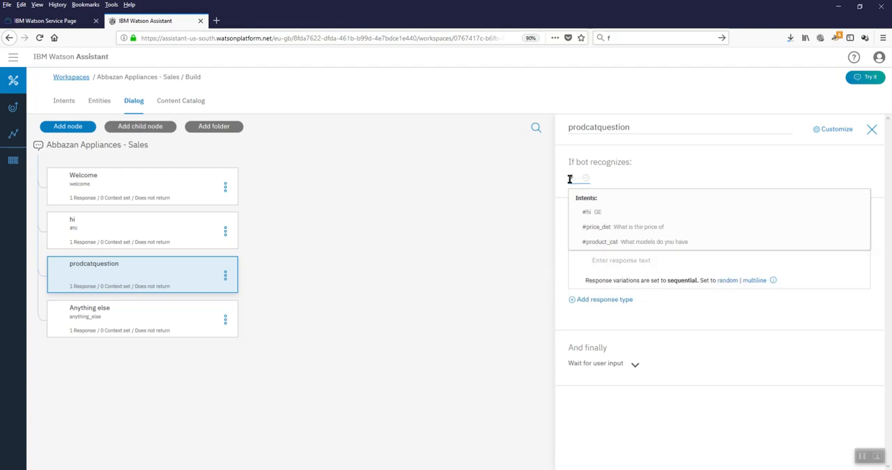
click(597, 241)
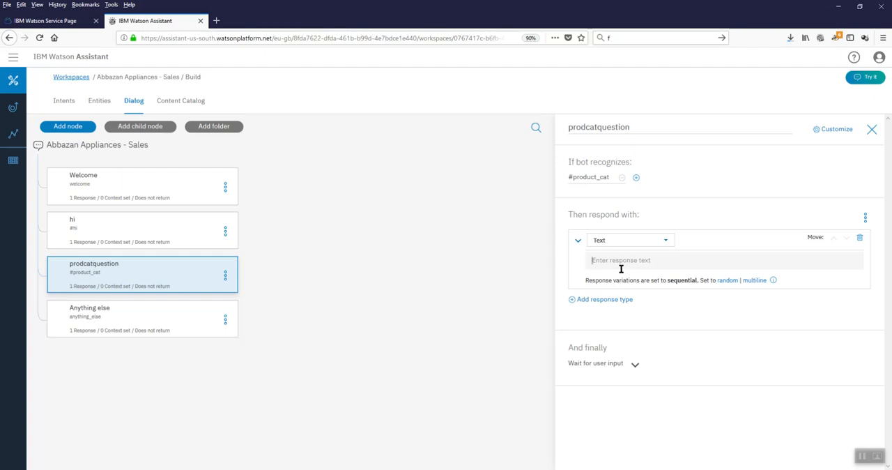
Step: Enter the node's text response "We do have a product catalog sir, Please navigate to the following link"
text(We do have a product catalog sir,)
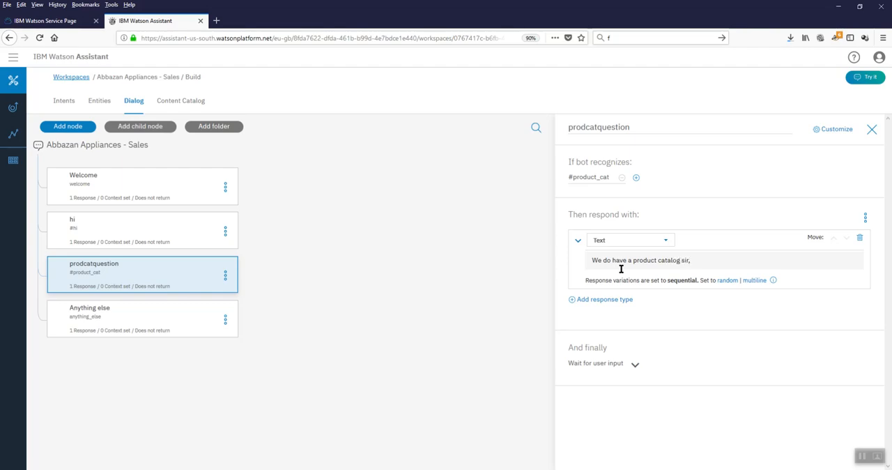
text( Please nava)
text(gat)
key(BackSpace)
key(BackSpace)
key(BackSpace)
key(BackSpace)
text(igate to the)
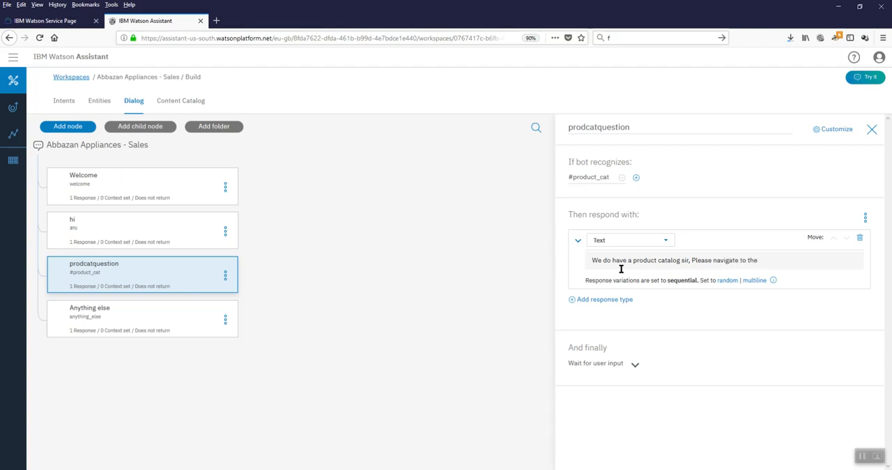
text( following link . http://wwww.)
key(BackSpace)
key(BackSpace)
text(.abba)
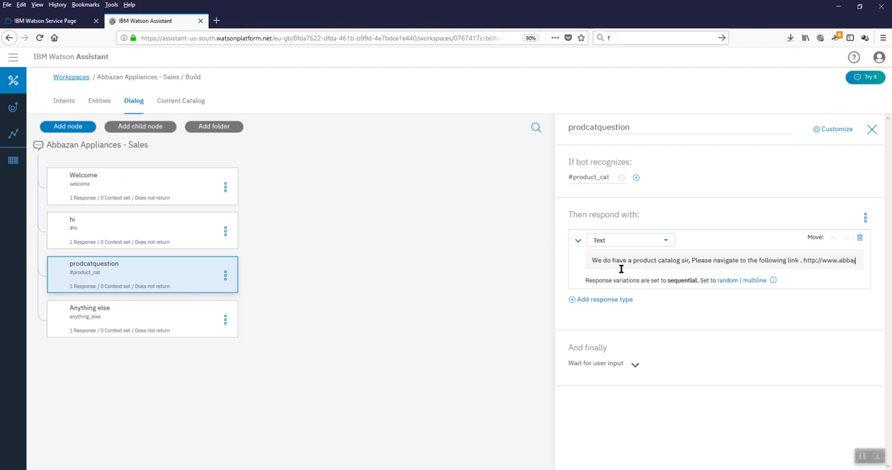
text(jan.com/p)
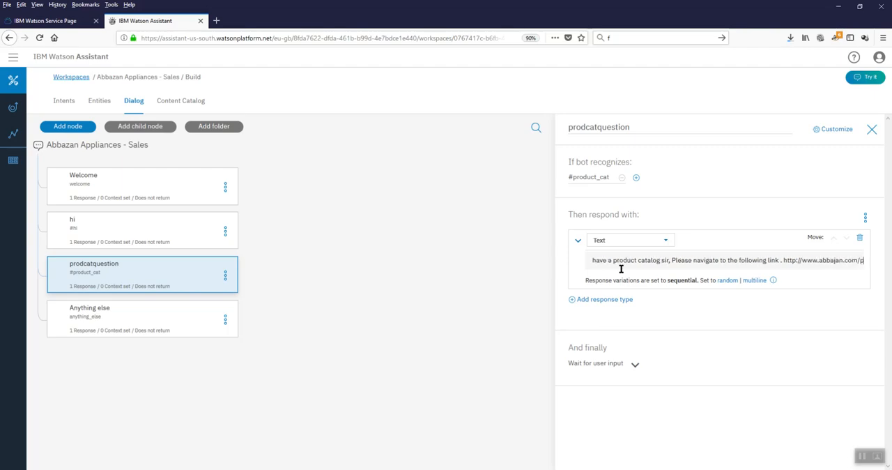
text(roducts.)
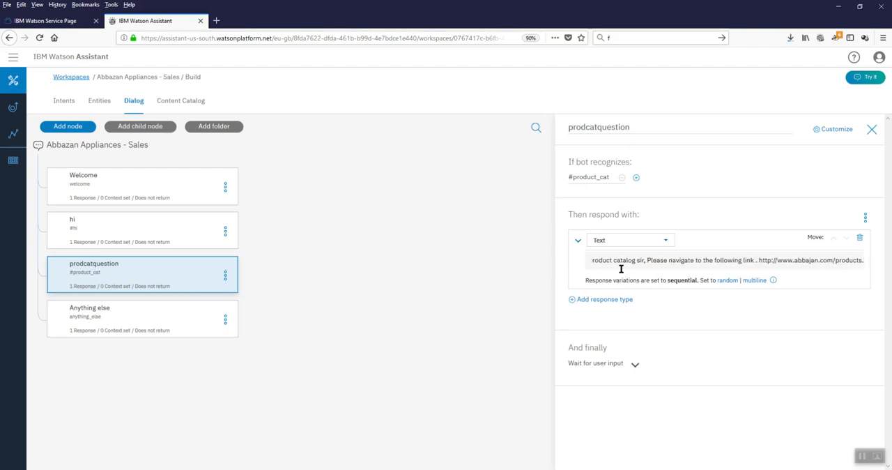
key(BackSpace)
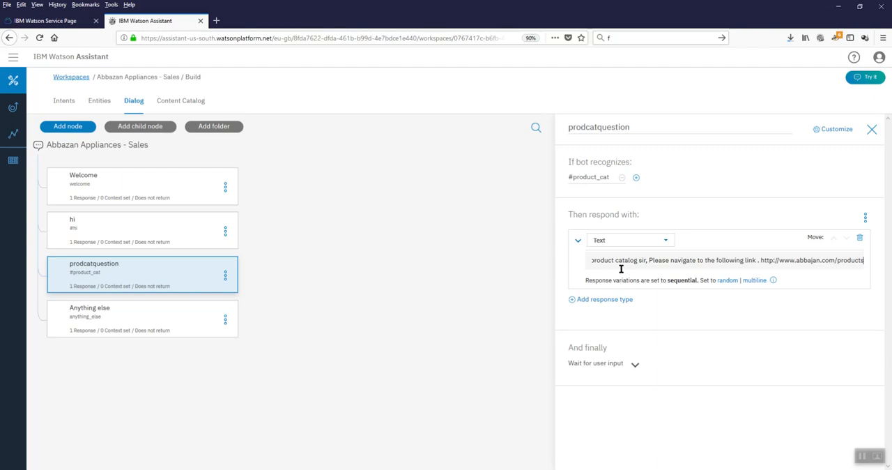
key(Return)
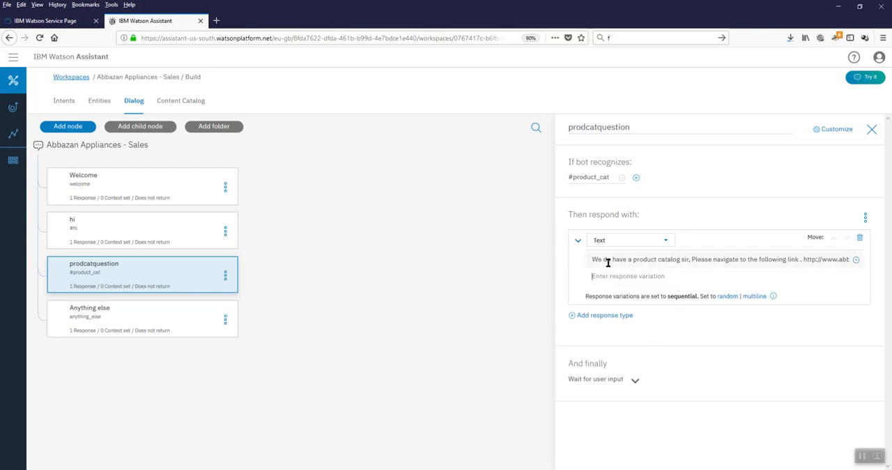
Step: Enter the second response variation as "The product catalog is avialble at"
text(the)
key(BackSpace)
key(BackSpace)
key(BackSpace)
text(t)
key(BackSpace)
text(The pr)
key(BackSpace)
key(BackSpace)
key(BackSpace)
key(BackSpace)
text(e product catalog is avialbe)
key(BackSpace)
text(le at)
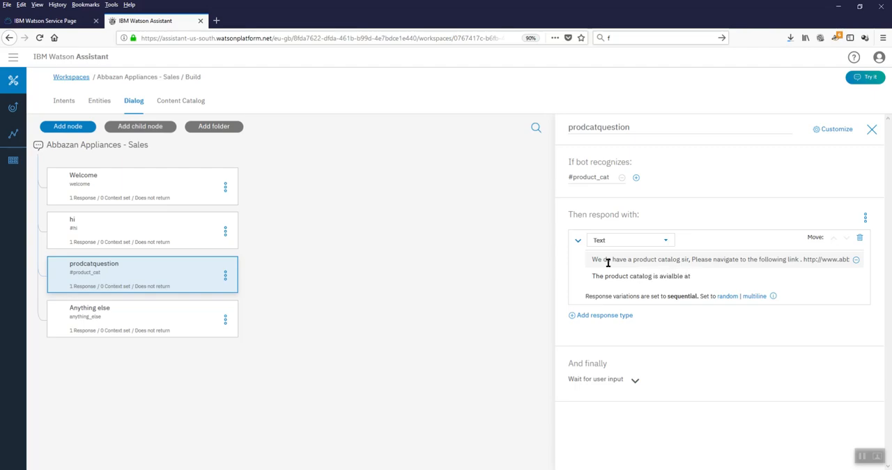
click(801, 258)
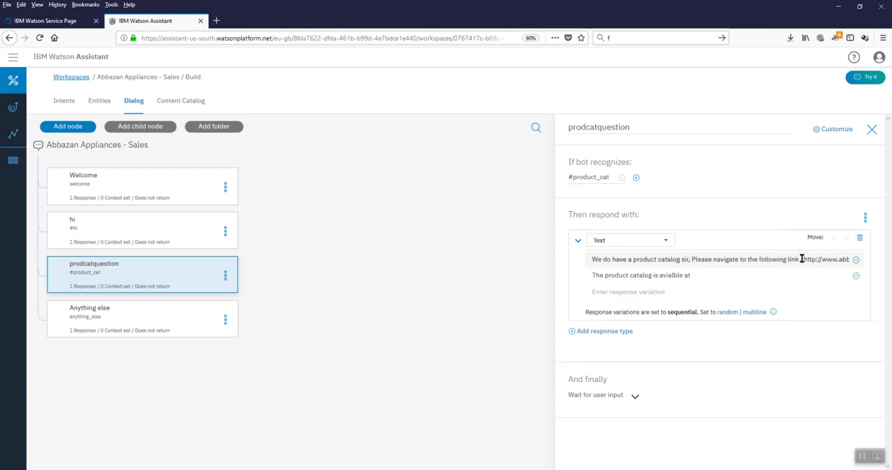
drag(802, 259, 868, 261)
key(ctrl+c)
click(725, 276)
key(ctrl+v)
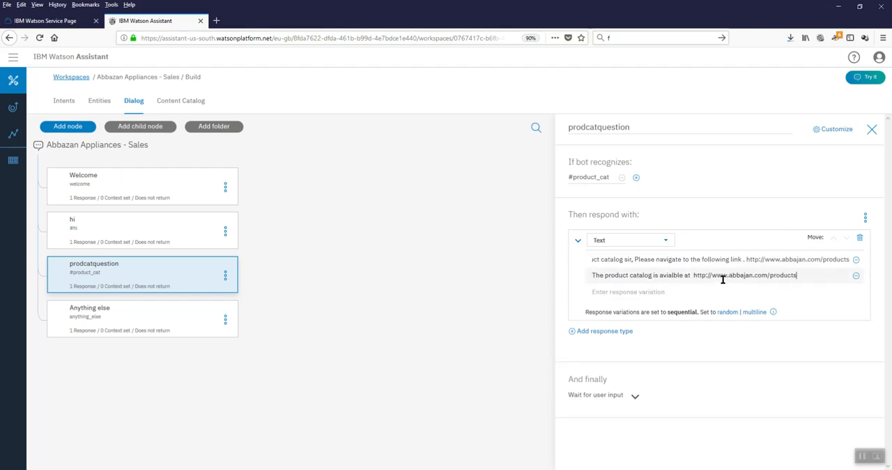
Step: Test the chatbot with the message "Do you have a catalog", check the link in its reply, and close the test chat
click(757, 291)
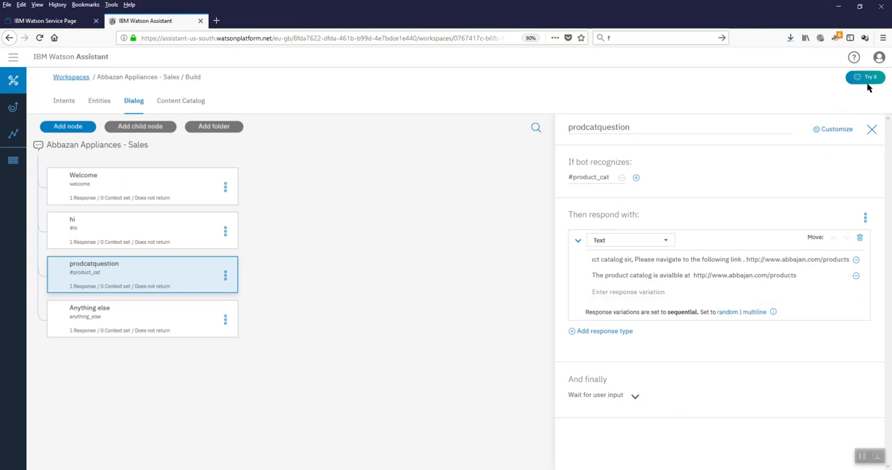
click(872, 129)
click(867, 77)
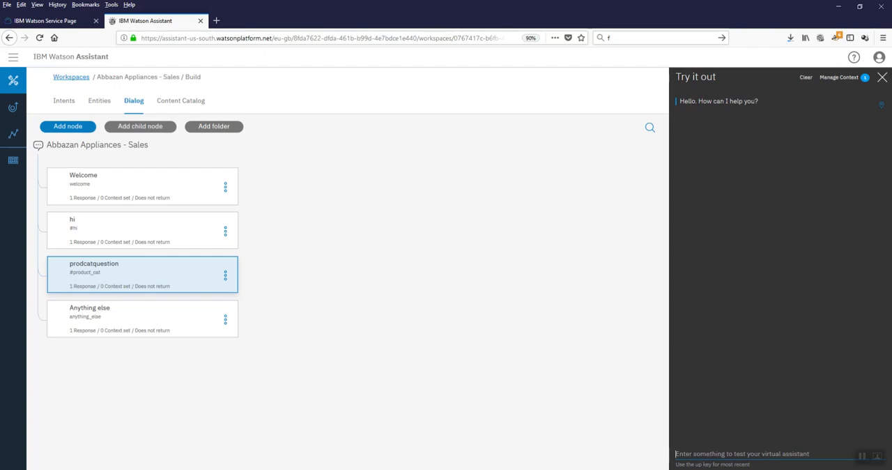
text(D)
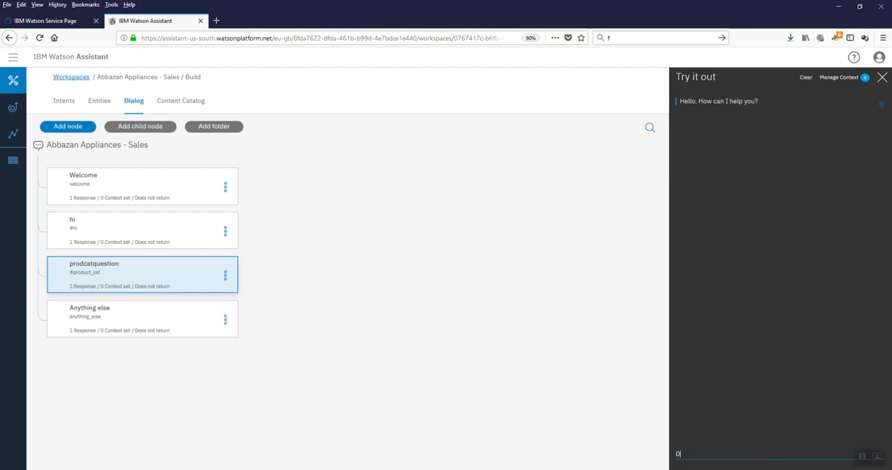
text(o you have a catalog)
key(Return)
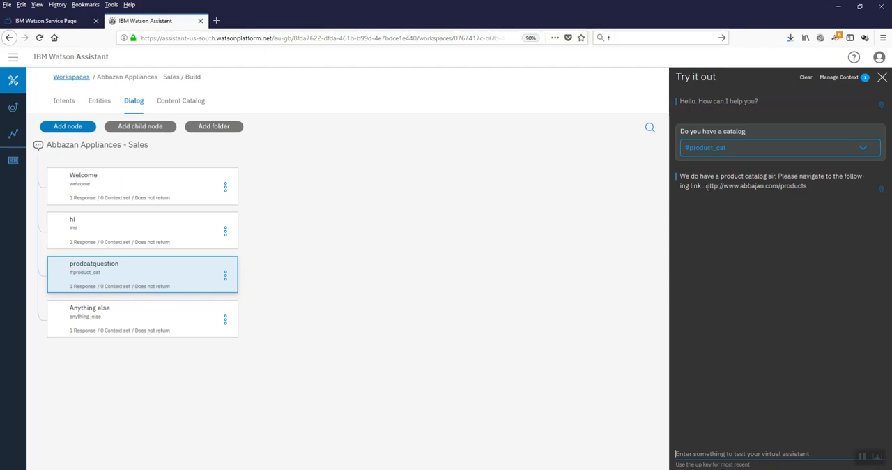
drag(707, 187, 816, 197)
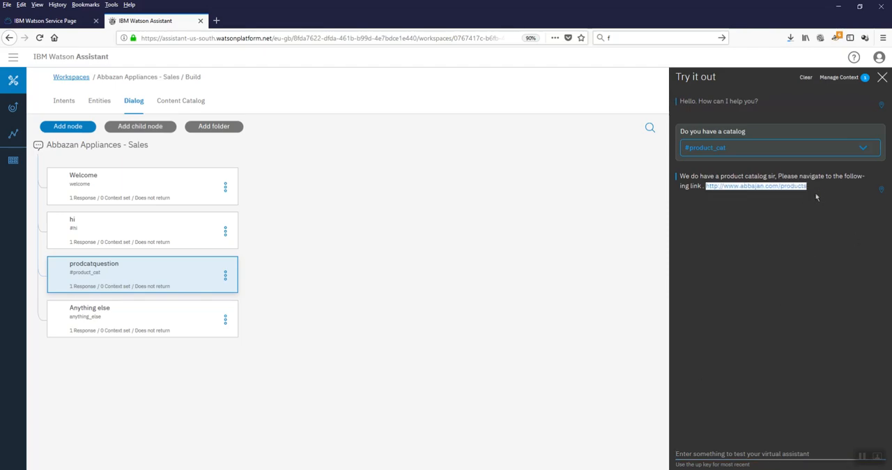
click(735, 453)
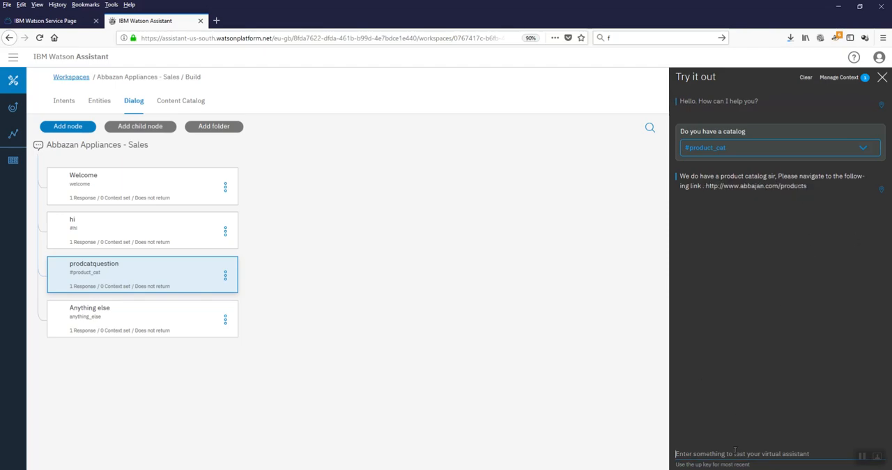
click(882, 78)
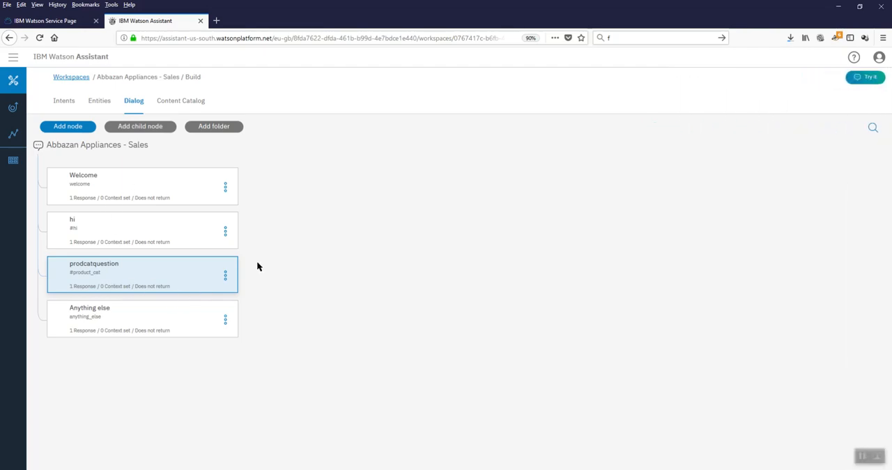
Step: Add a dialog node below prodcatquestion and name it prodcatTV
click(172, 282)
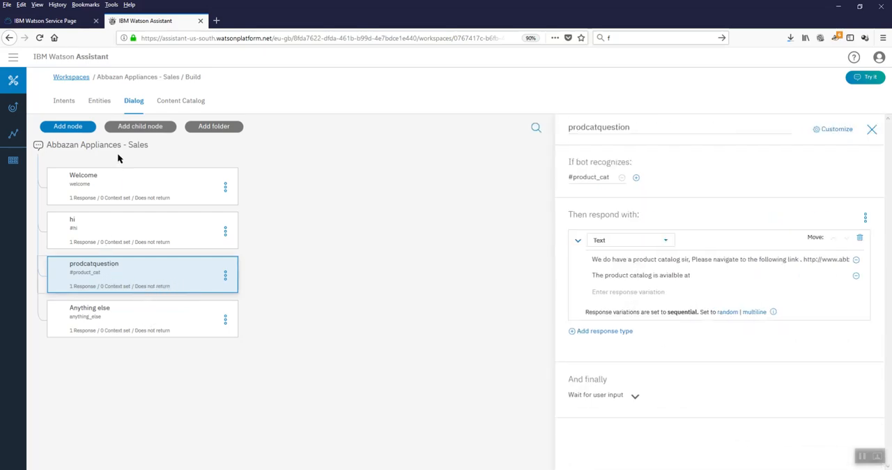
click(81, 127)
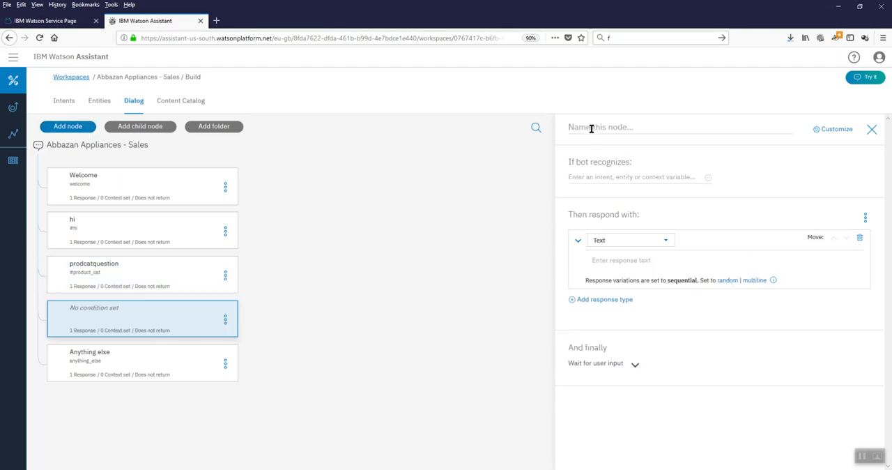
text(pro)
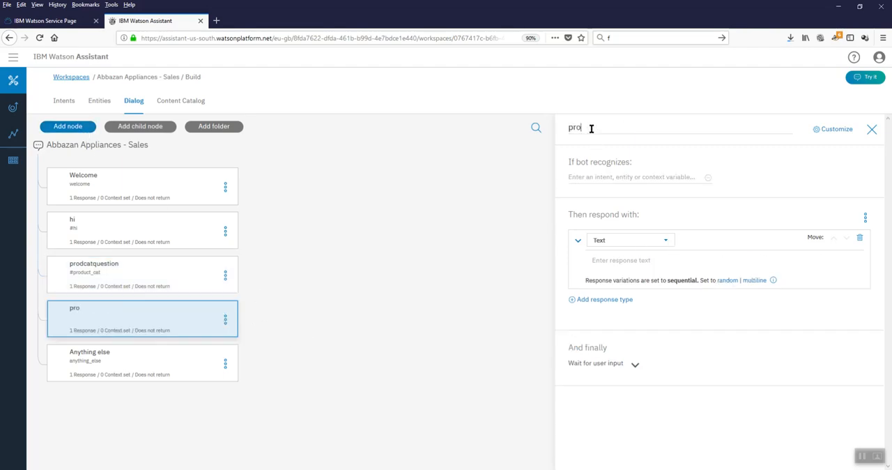
text(dcatTV)
Step: Make prodcatTV trigger on the #product_cat intent and add an empty second condition joined with "and"
click(589, 177)
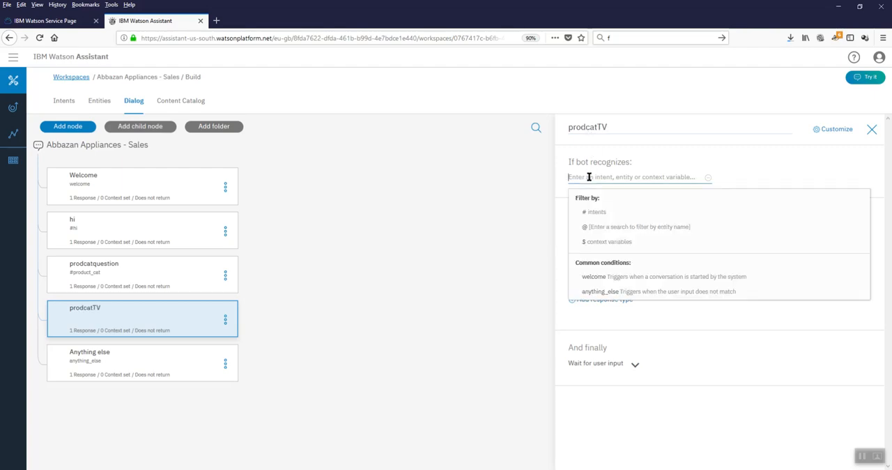
text(")
key(BackSpace)
text(p)
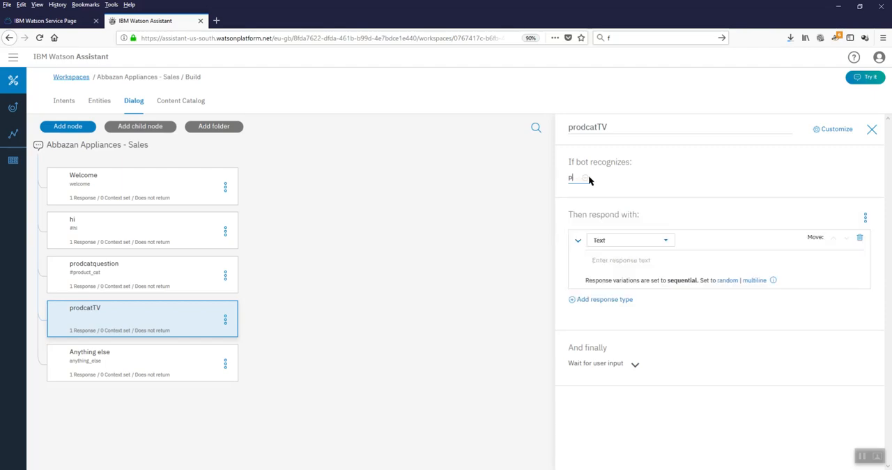
key(BackSpace)
text(#)
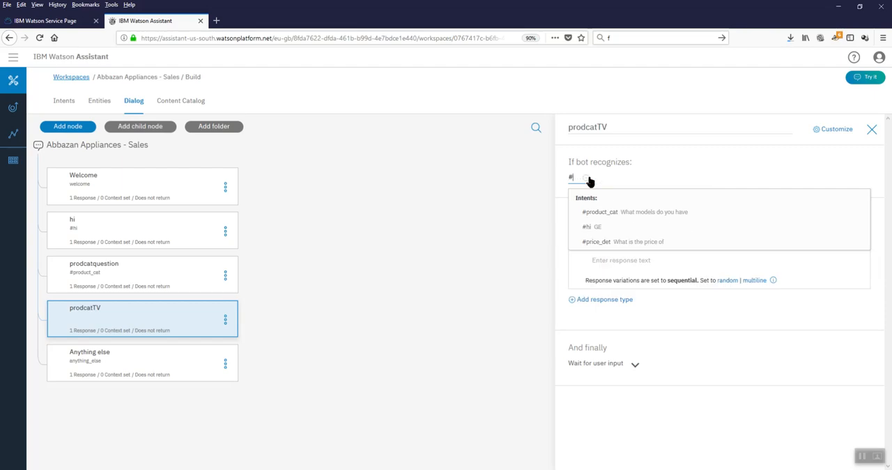
text(prd)
key(BackSpace)
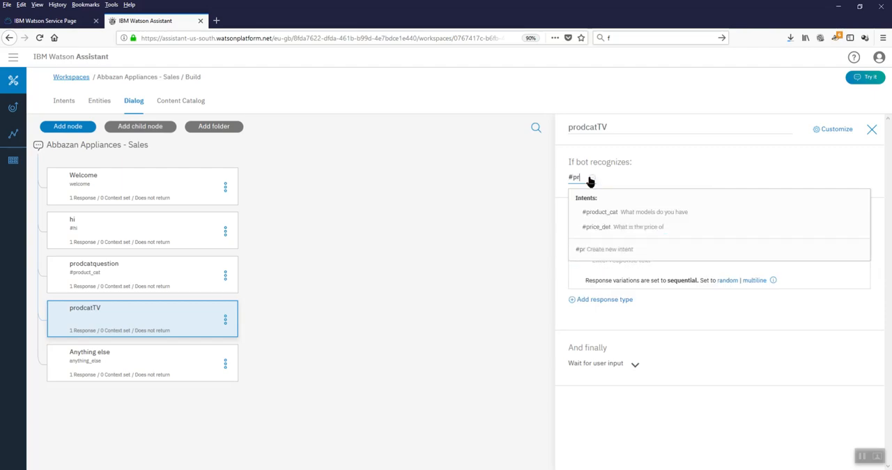
key(Down)
key(Return)
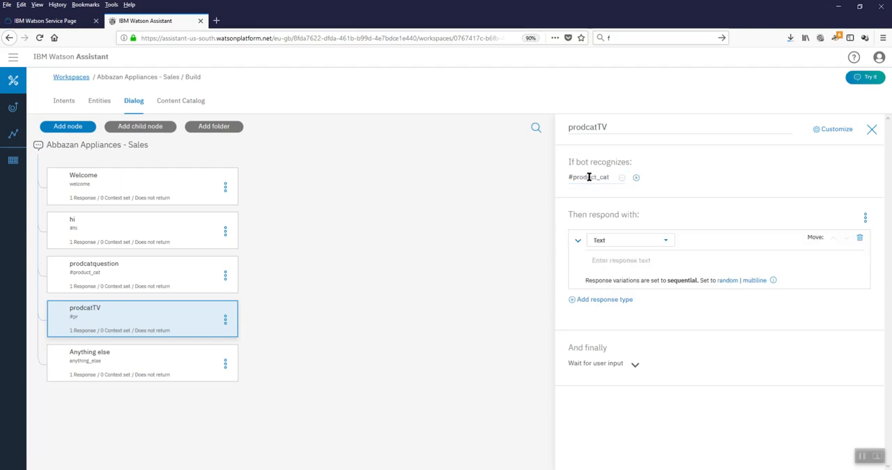
click(636, 177)
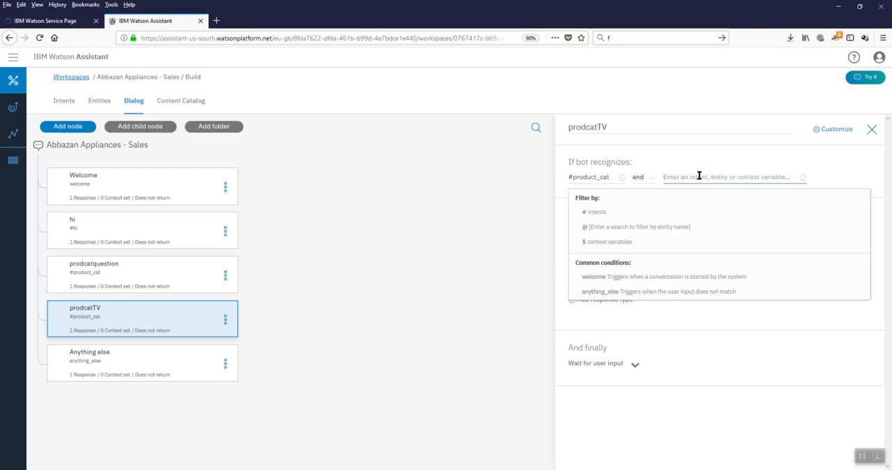
click(102, 105)
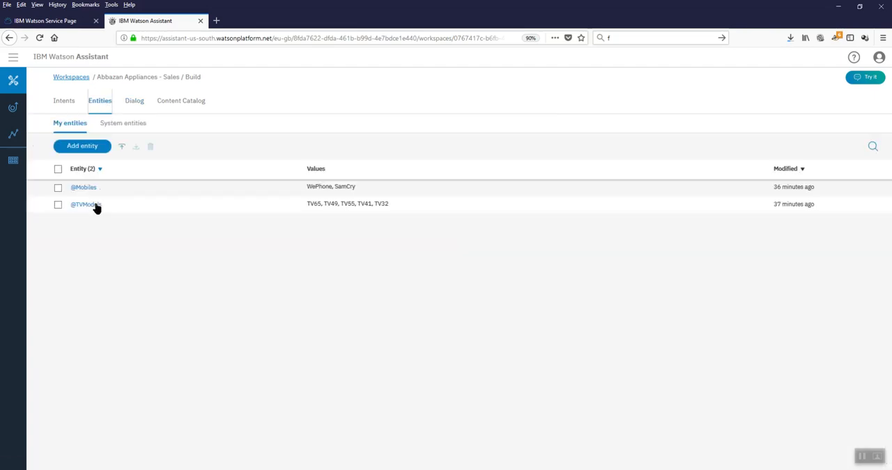
click(95, 206)
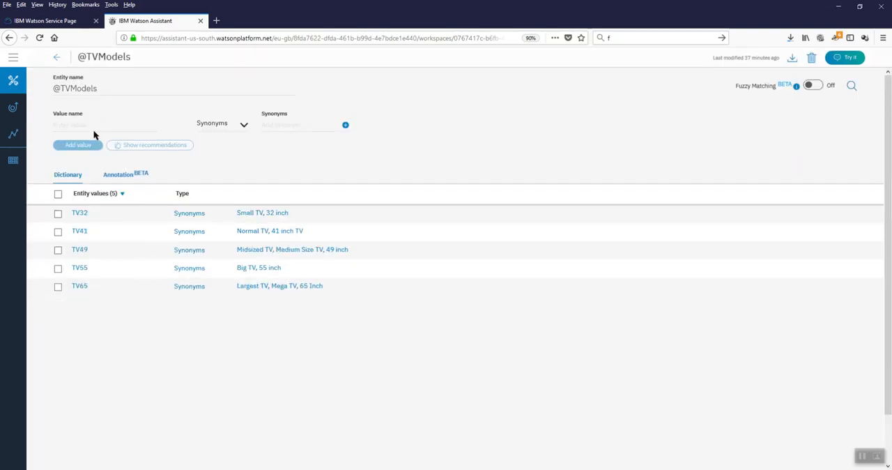
click(58, 58)
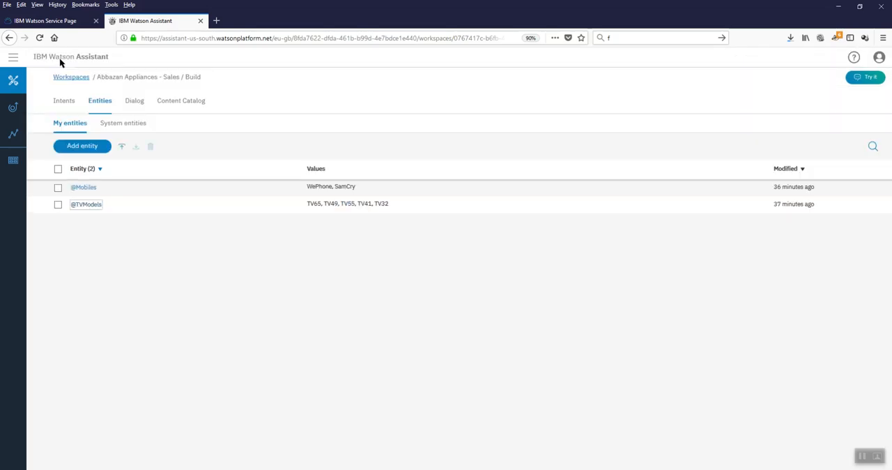
click(103, 148)
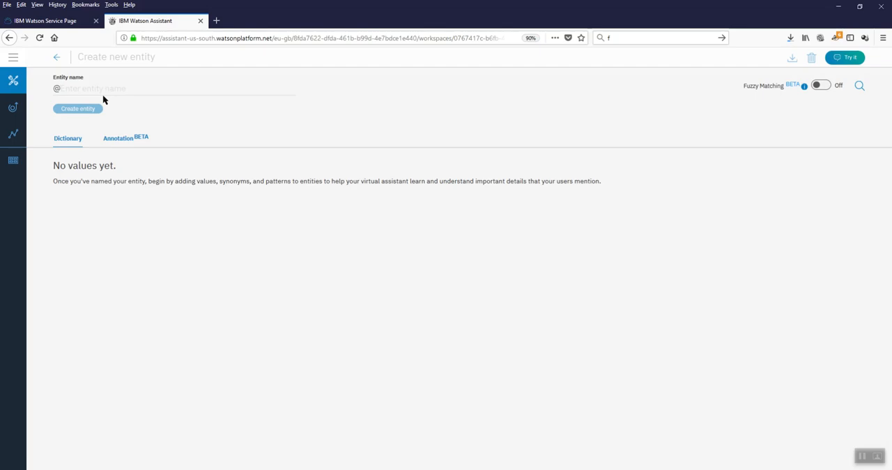
text(TV)
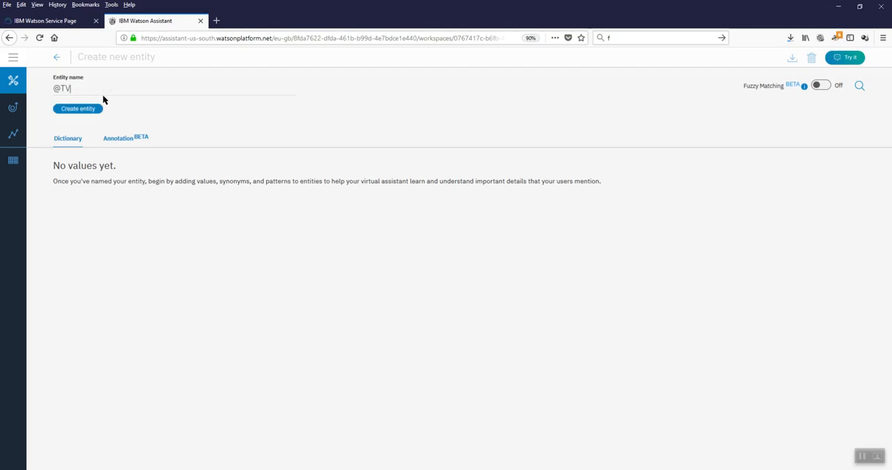
text(General)
click(81, 109)
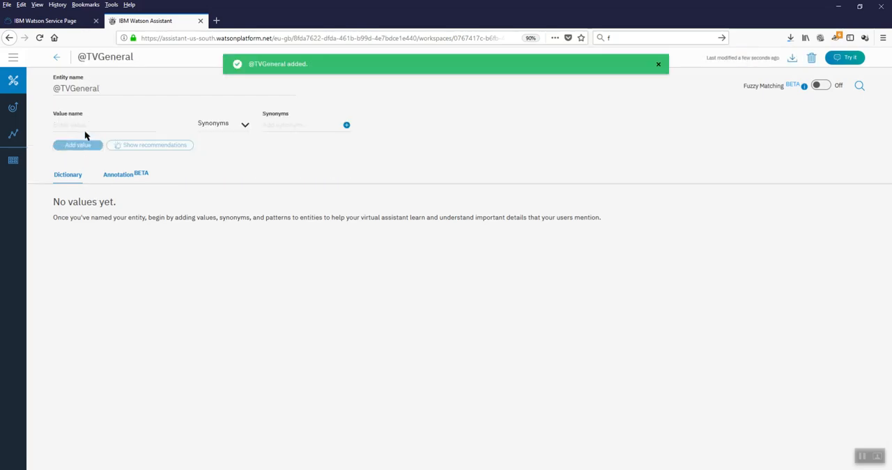
click(85, 124)
text(TV models)
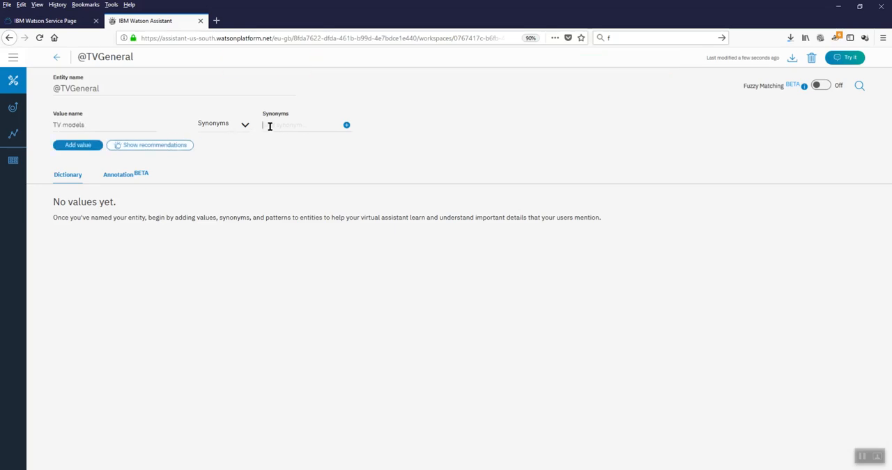
text(TVs)
click(347, 125)
text(Televisions)
click(56, 59)
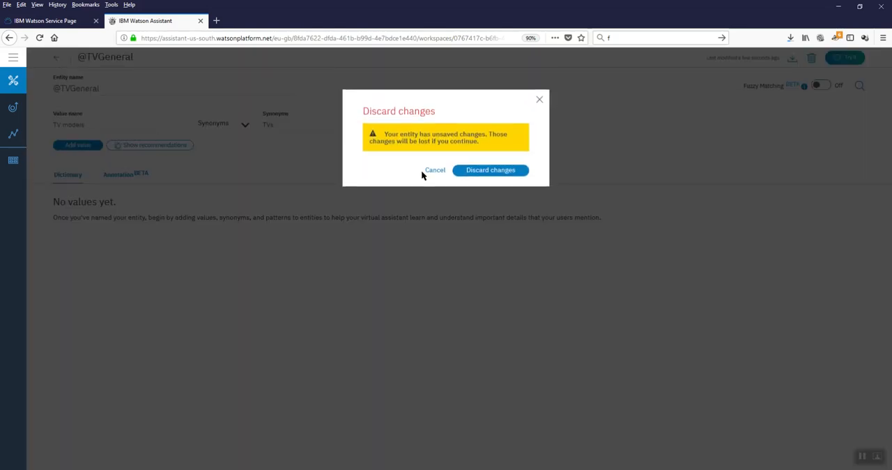
click(435, 164)
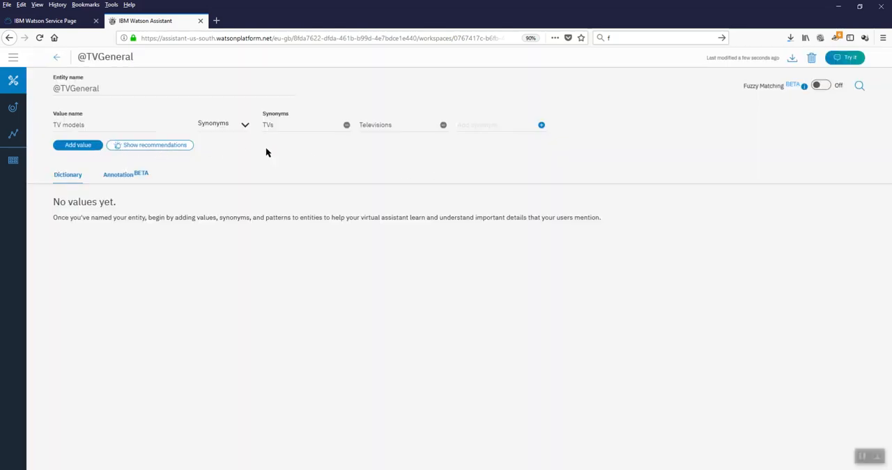
click(80, 145)
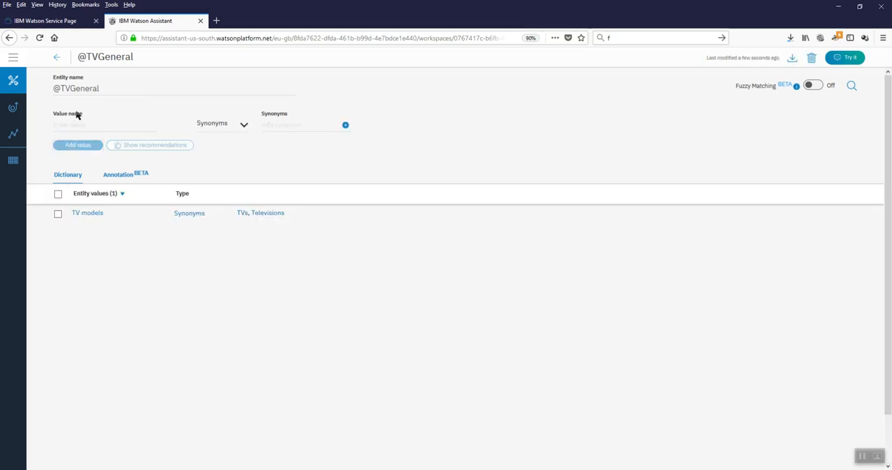
click(57, 58)
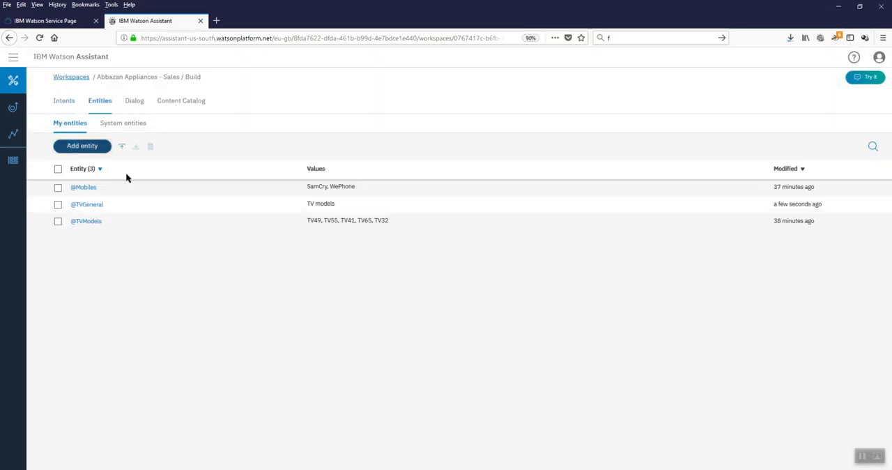
click(88, 146)
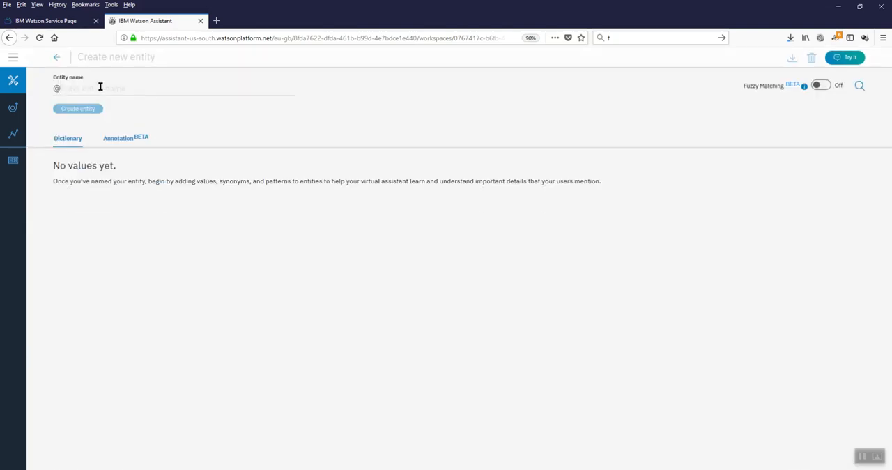
click(100, 86)
text(MobileGeneral)
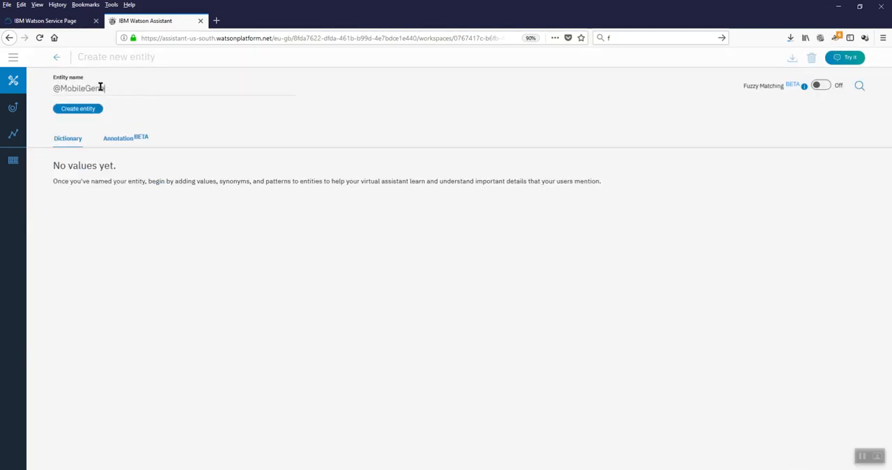
click(86, 109)
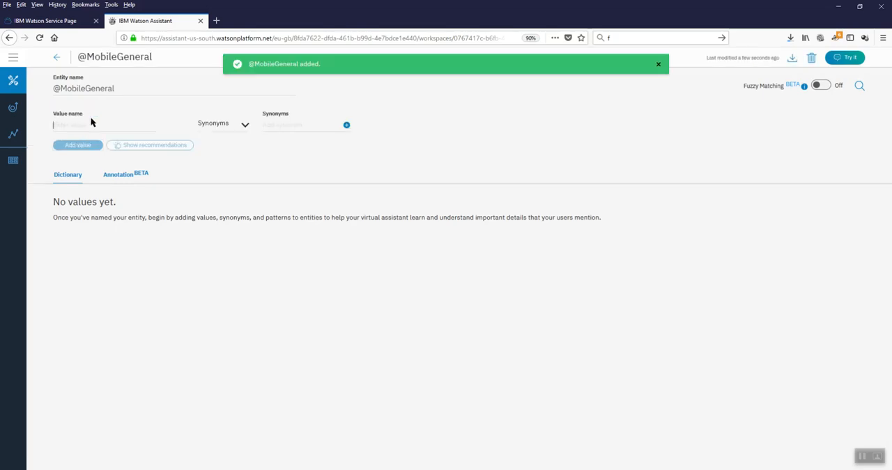
text(Mogi)
key(BackSpace)
key(BackSpace)
text(bile)
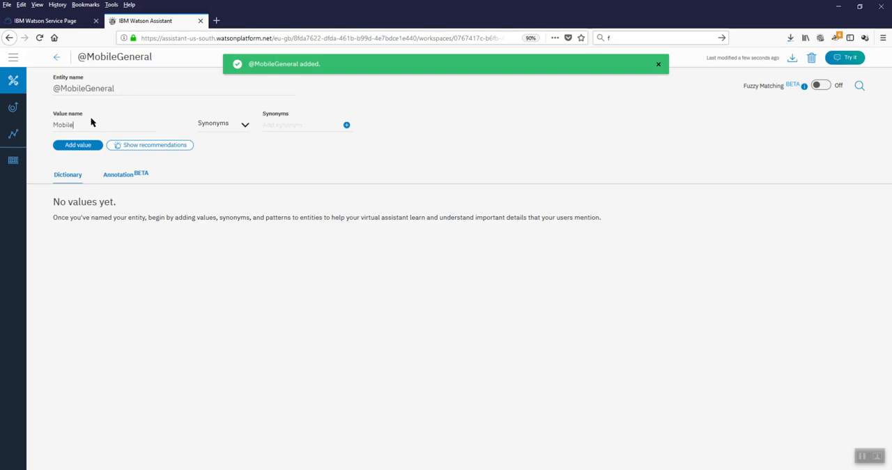
key(Tab)
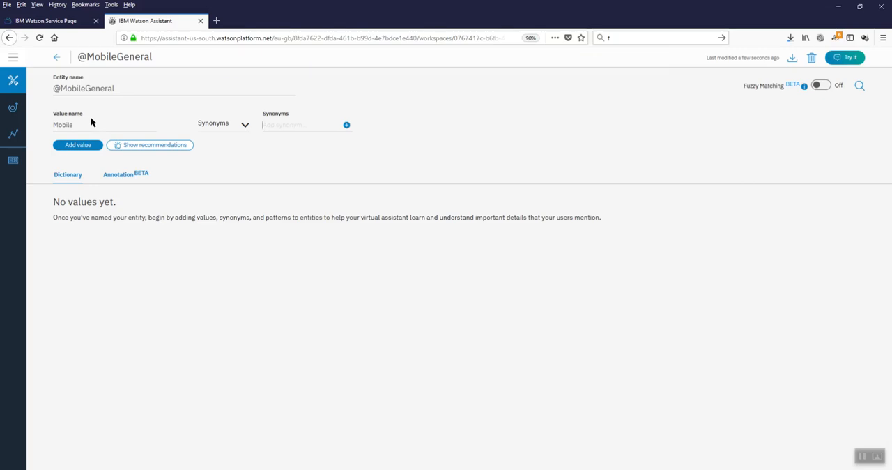
text(Phones)
key(Return)
text(Cell phones)
key(Return)
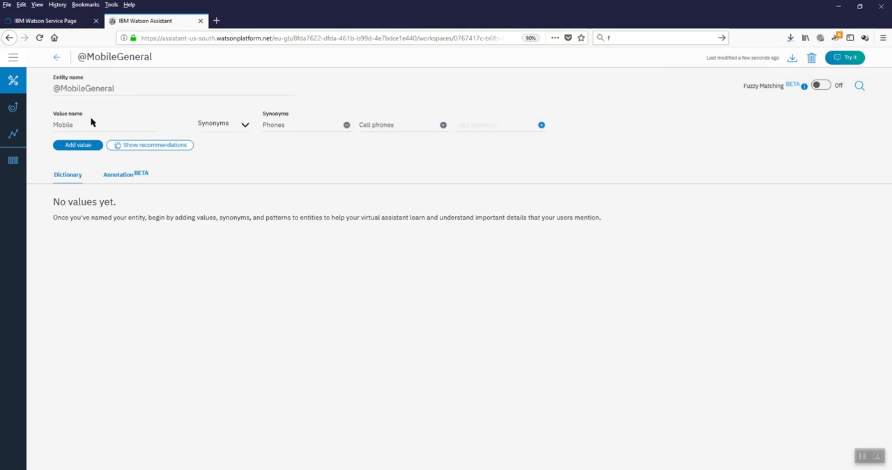
text(handsets)
click(59, 146)
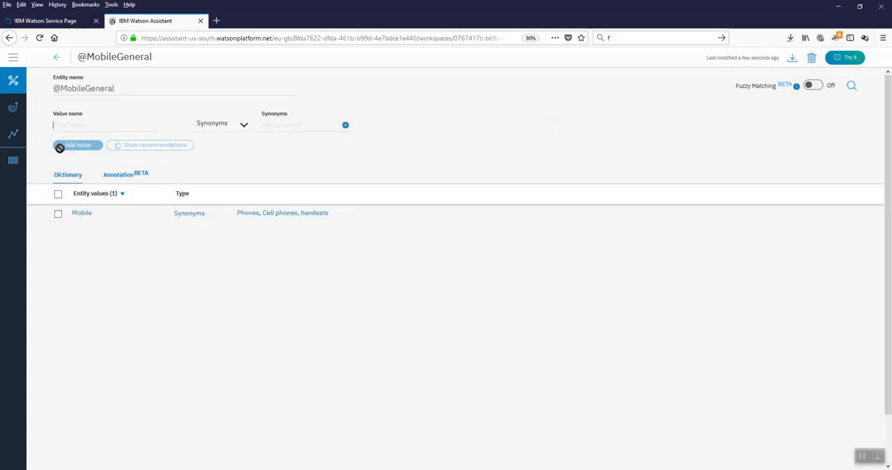
click(56, 57)
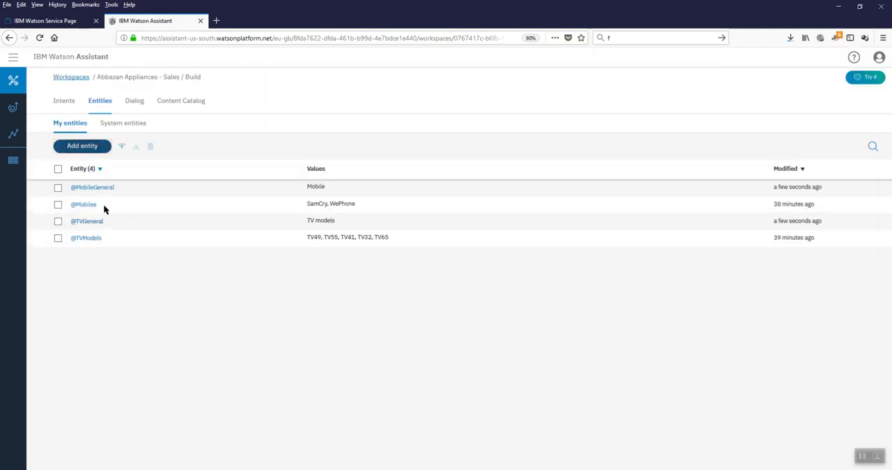
click(134, 102)
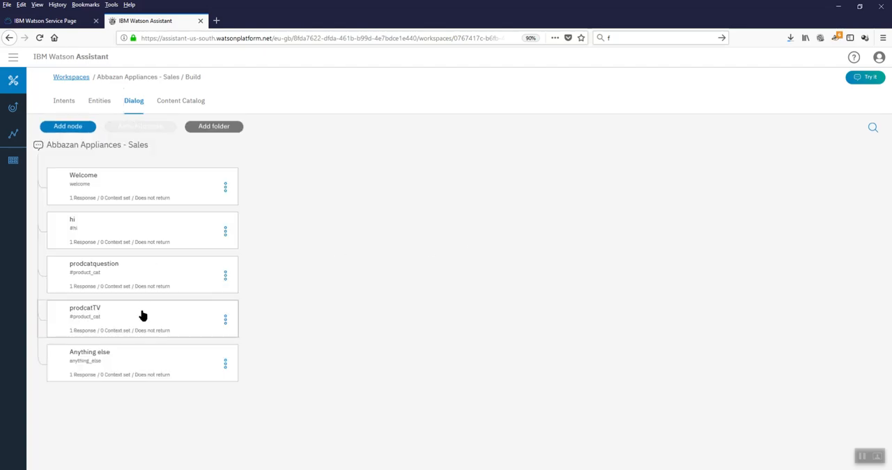
click(142, 313)
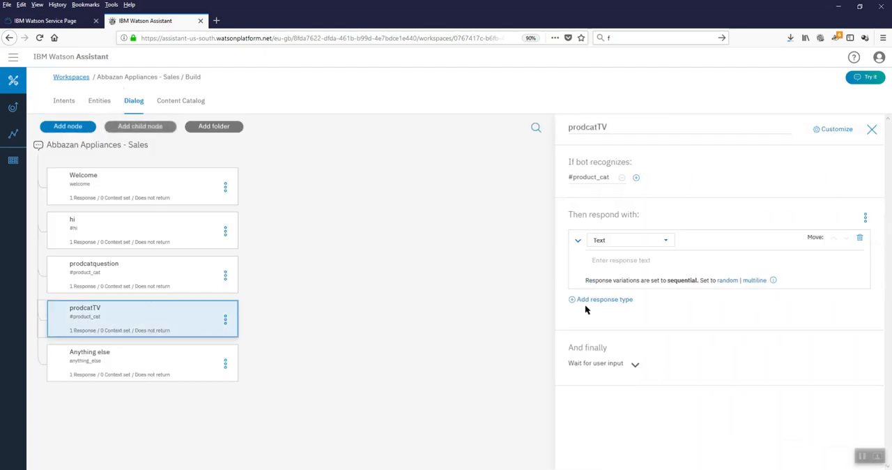
click(635, 177)
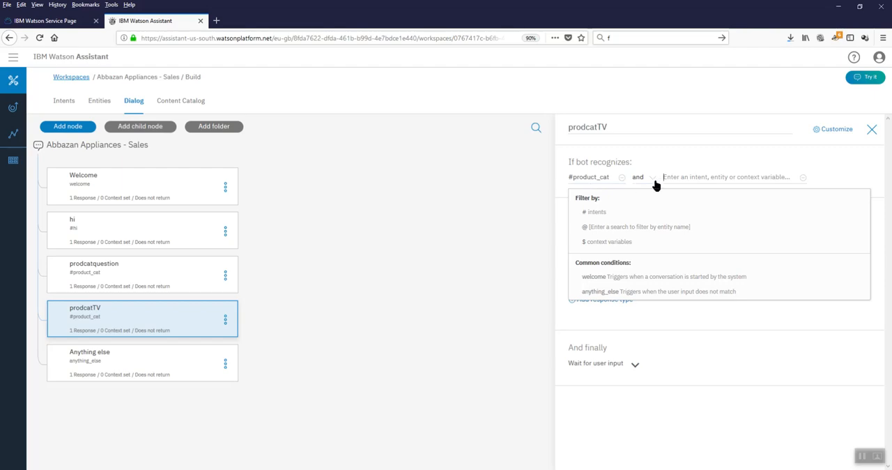
text(TV)
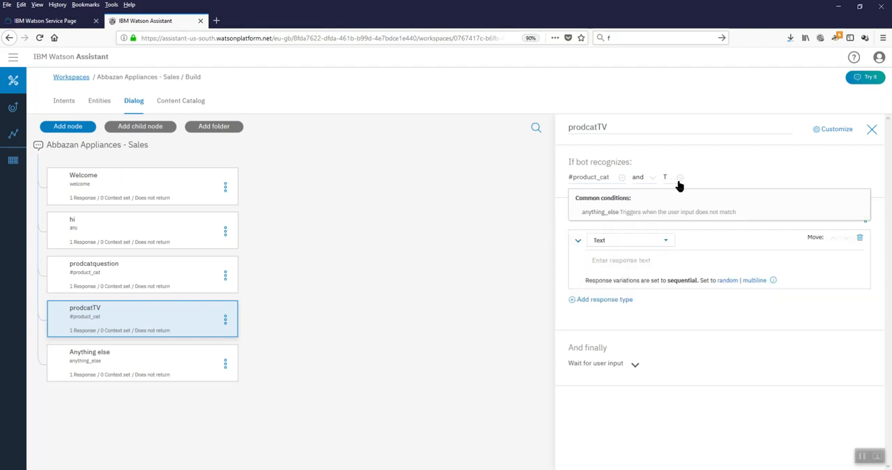
key(BackSpace)
key(BackSpace)
text(@)
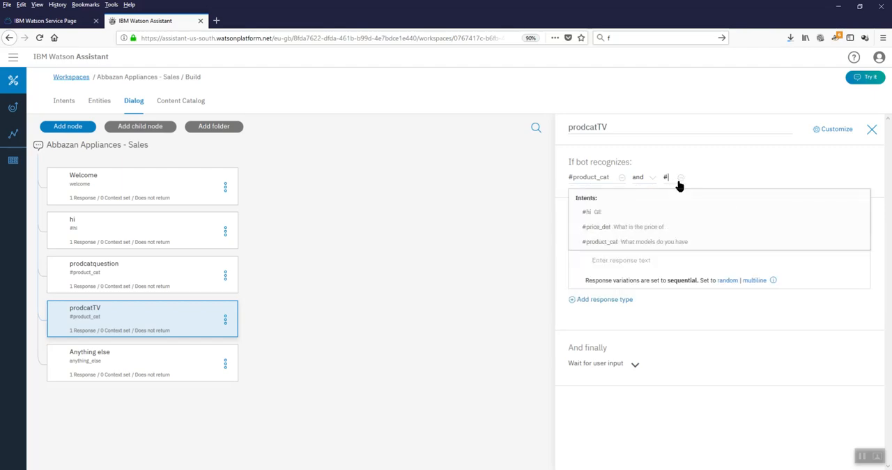
text(TV)
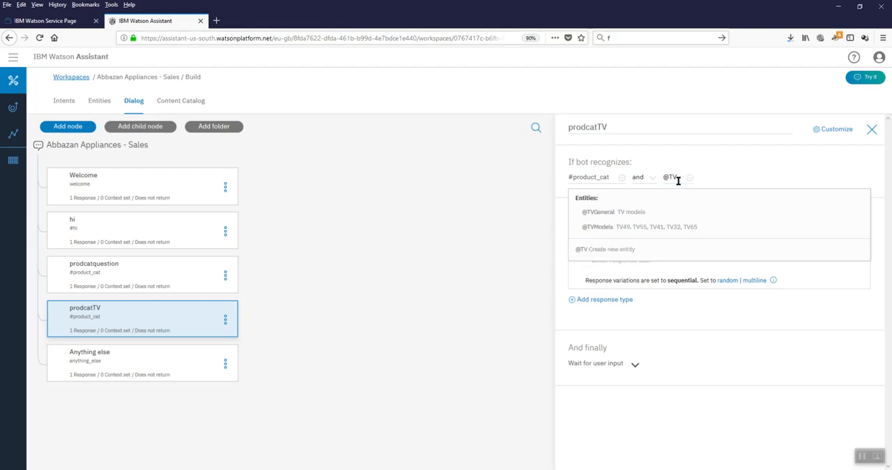
key(Down)
key(Return)
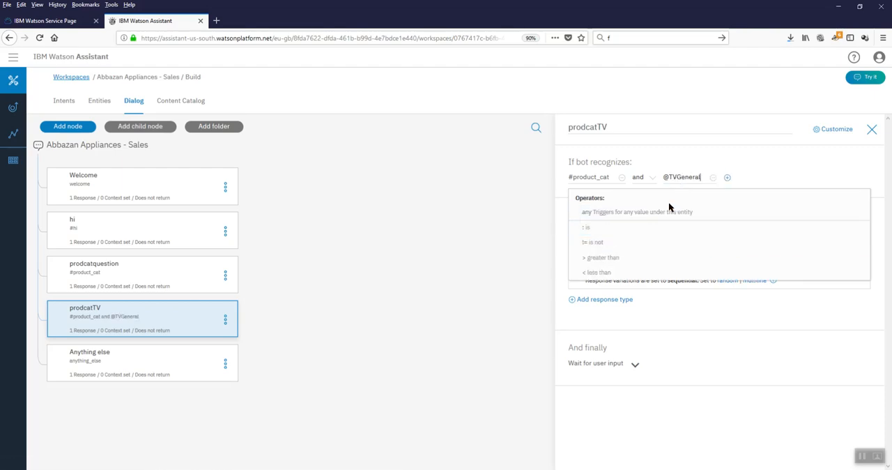
click(758, 171)
click(656, 262)
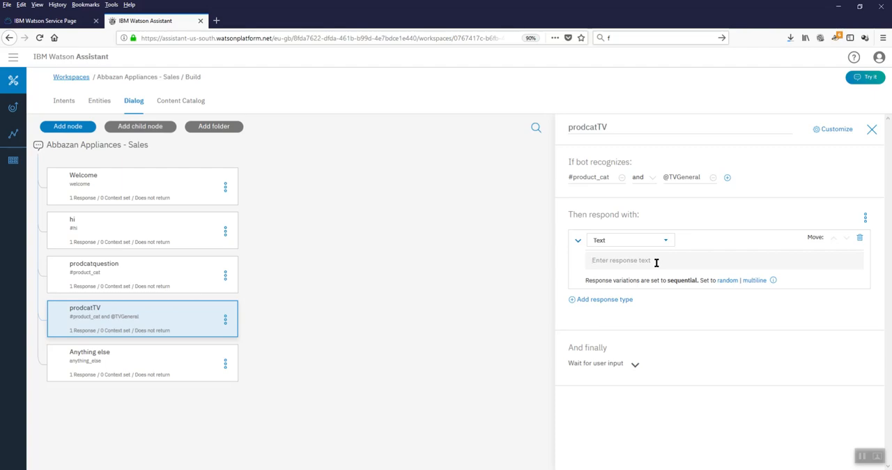
text(Yes, sir, we have a catalog of TVs aswell)
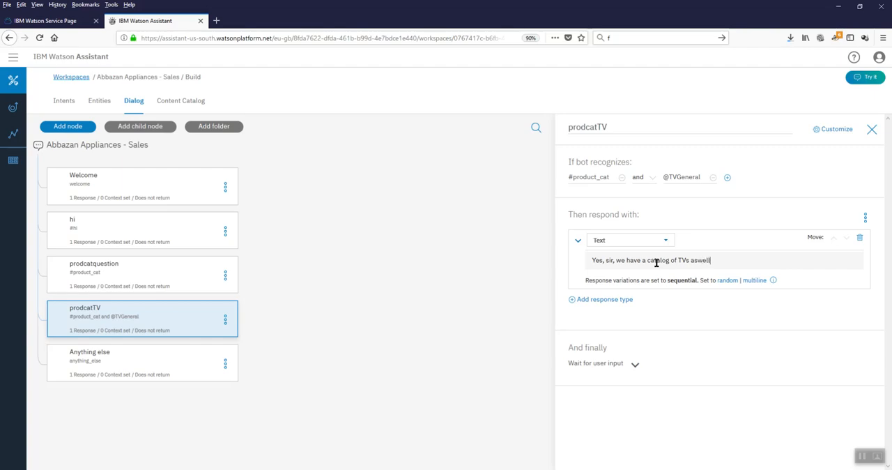
text(. Please go to)
text(http://www.abbajan.com/products)
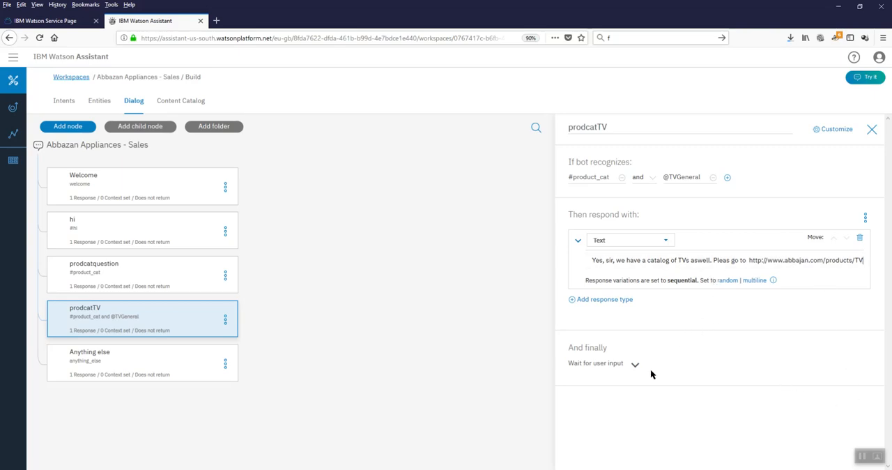
click(872, 129)
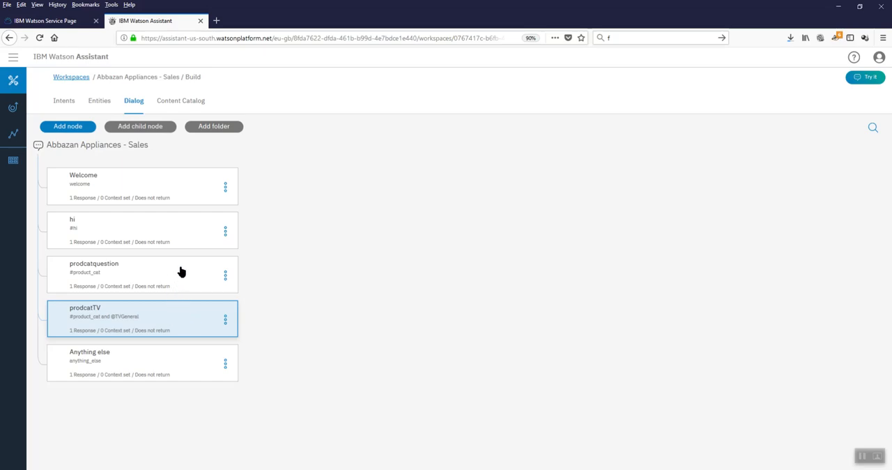
Step: Open the test chat, clear the old conversation and ask "Do you have a catalog"
click(868, 78)
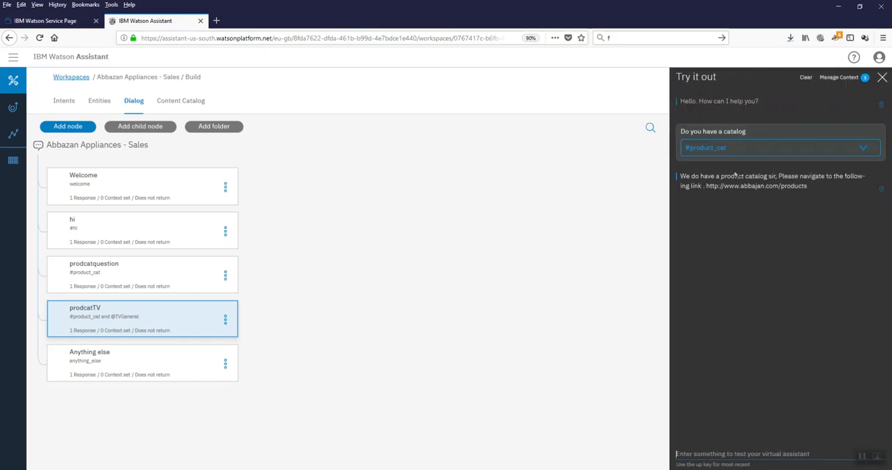
click(809, 81)
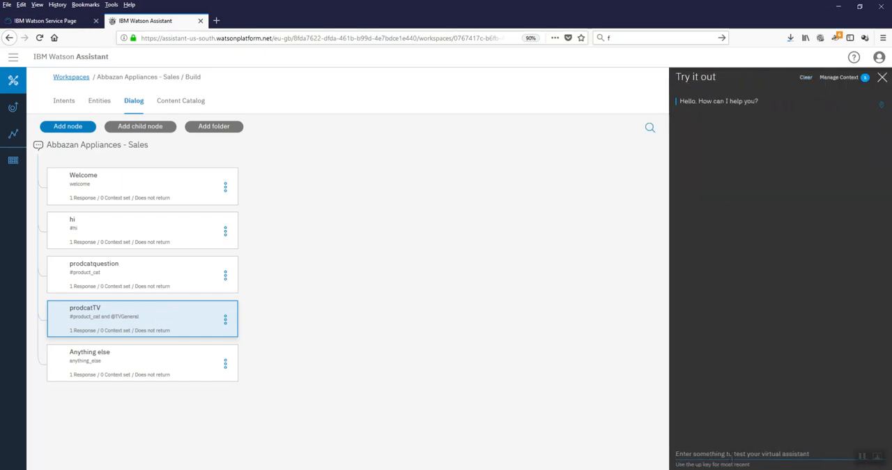
text(Do)
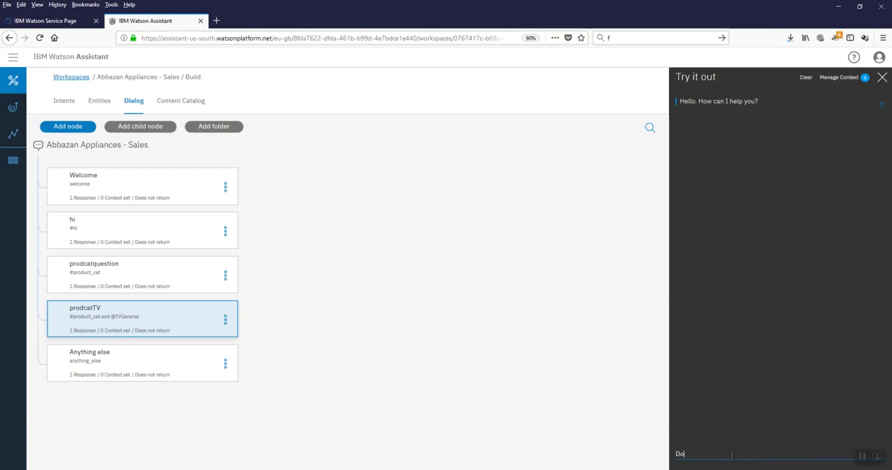
text( you have a catalog)
key(Return)
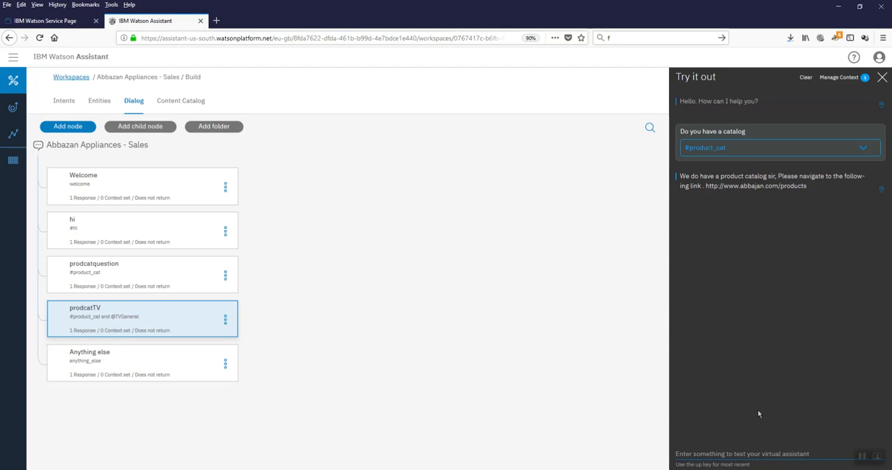
Step: Ask the test chatbot "Do you have a catalog for TV"
text(Do)
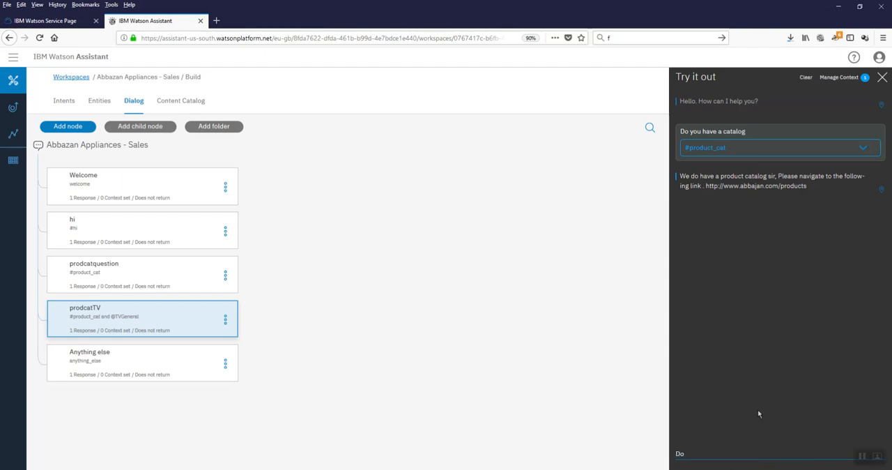
text( you have a catalog for TV)
key(BackSpace)
key(Return)
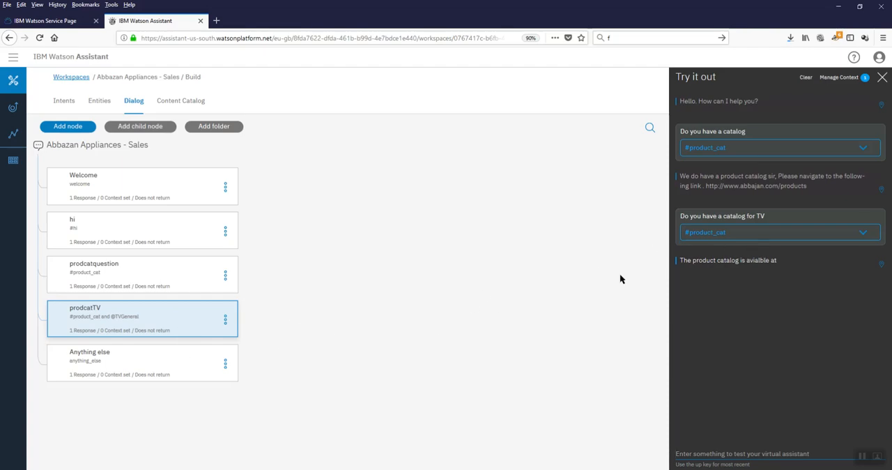
Step: Move the prodcatTV node above the prodcatquestion node in the dialog
click(224, 319)
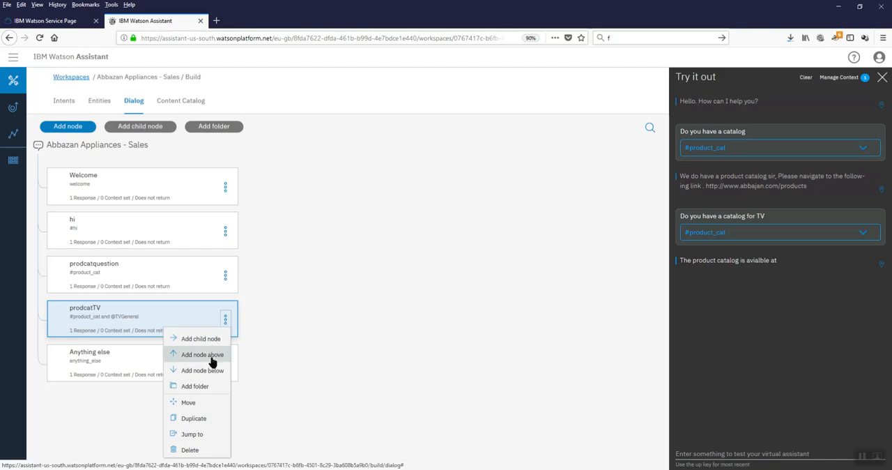
click(207, 403)
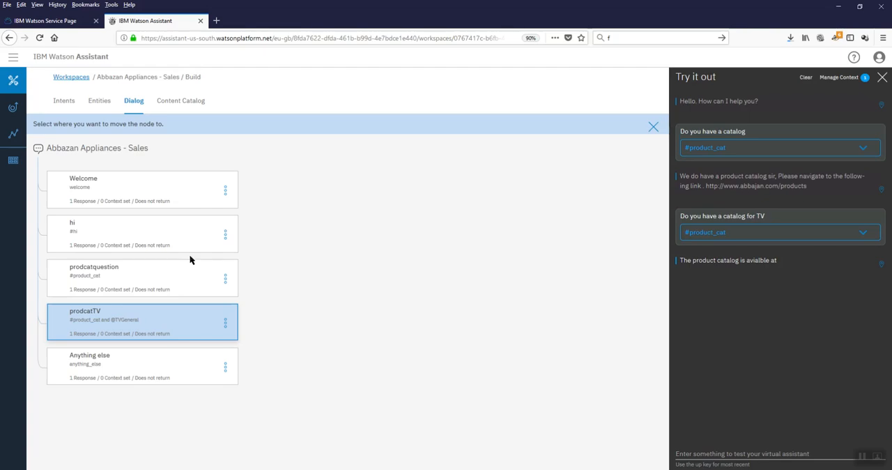
click(191, 269)
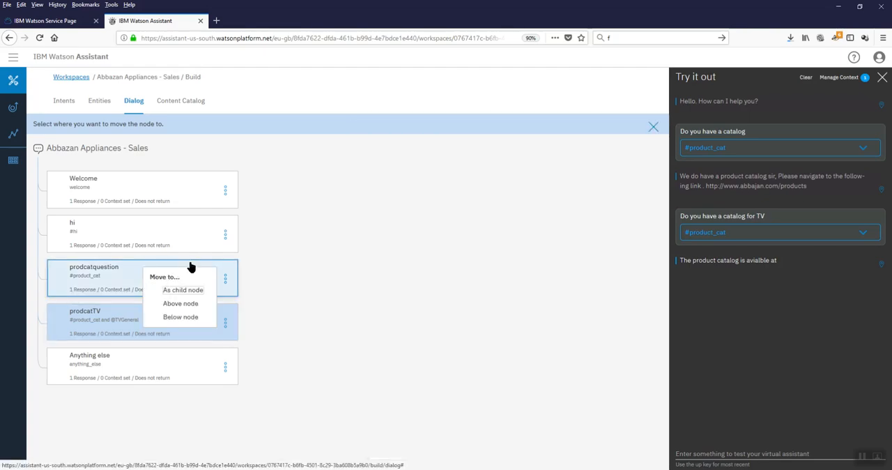
click(186, 305)
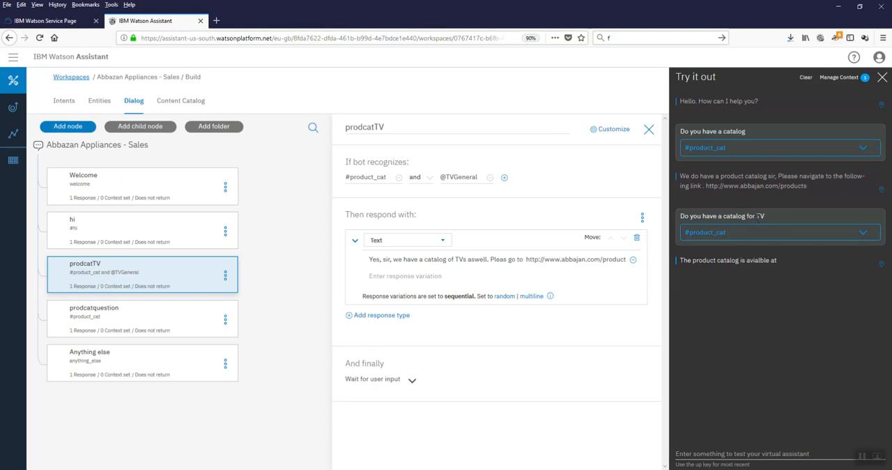
Step: Copy the TV catalog question, clear the test chat and ask "Do you have a catalog for TV" again
drag(765, 217, 680, 216)
key(ctrl+c)
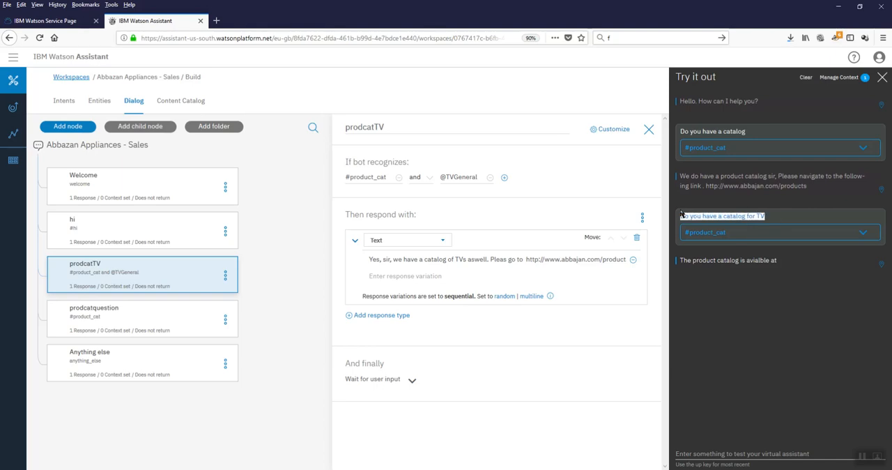
click(806, 77)
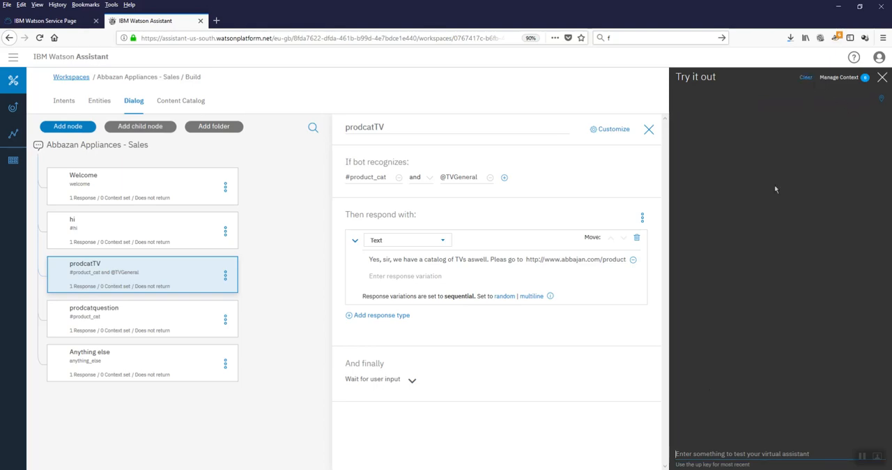
click(705, 453)
key(ctrl+v)
key(Return)
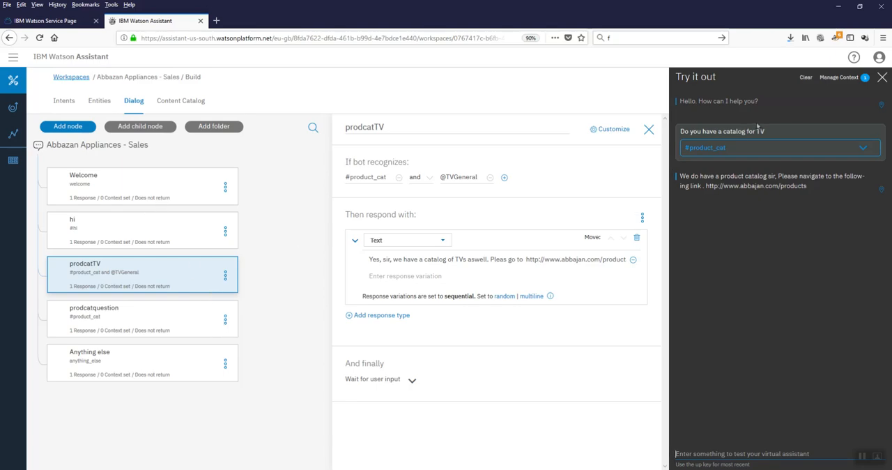
drag(762, 132, 767, 132)
click(100, 101)
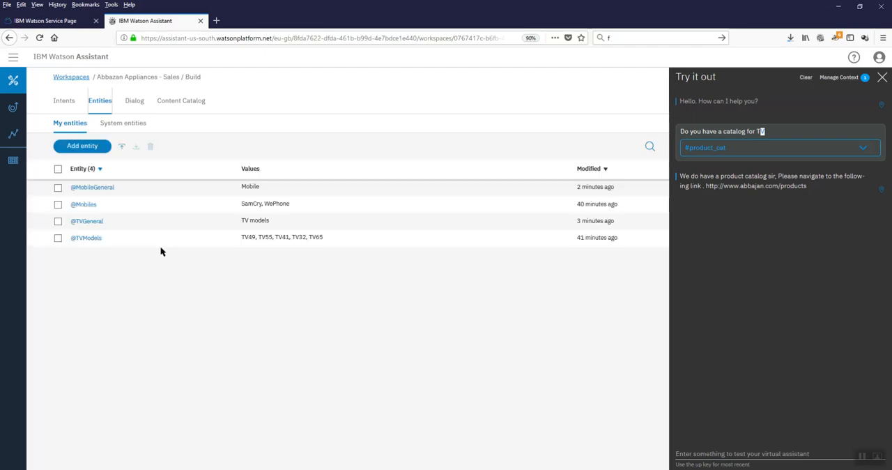
click(96, 222)
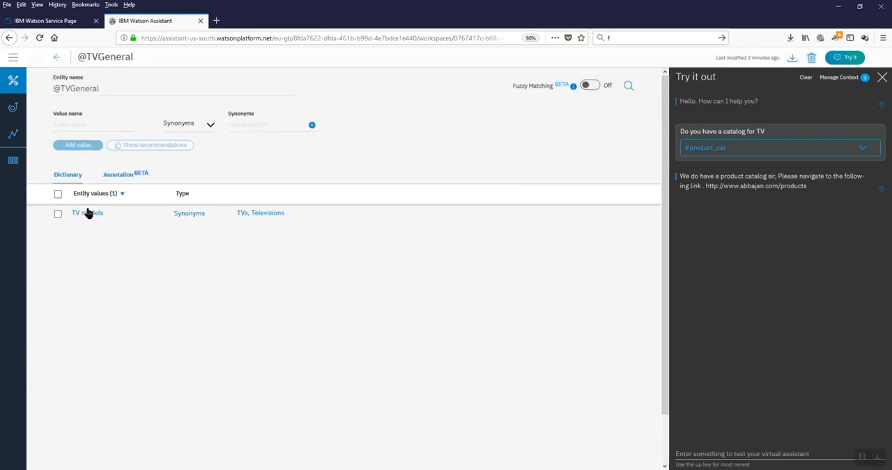
click(87, 212)
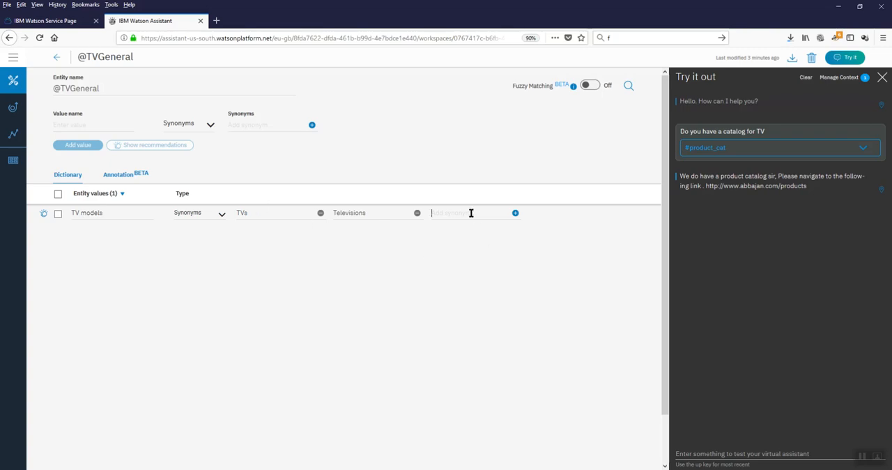
text(TV)
click(56, 59)
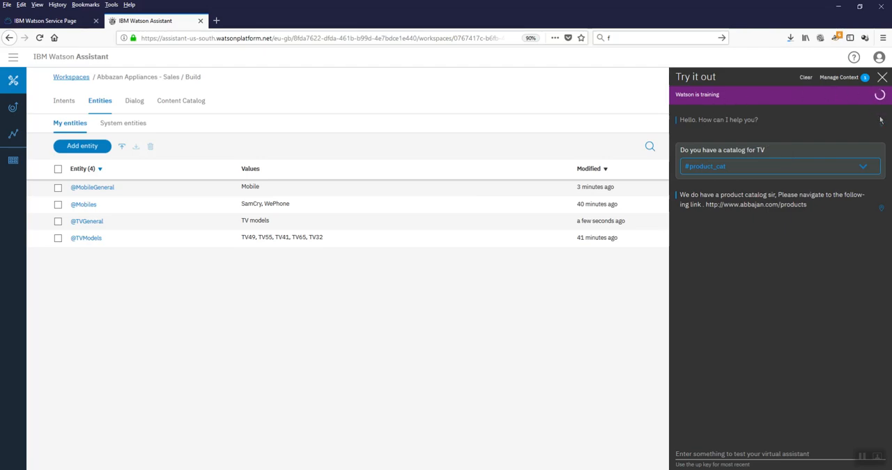
Step: Retest "Do you have a catalog for TV" in a cleared chat and check the condition and response of the prodcatTV node
click(805, 77)
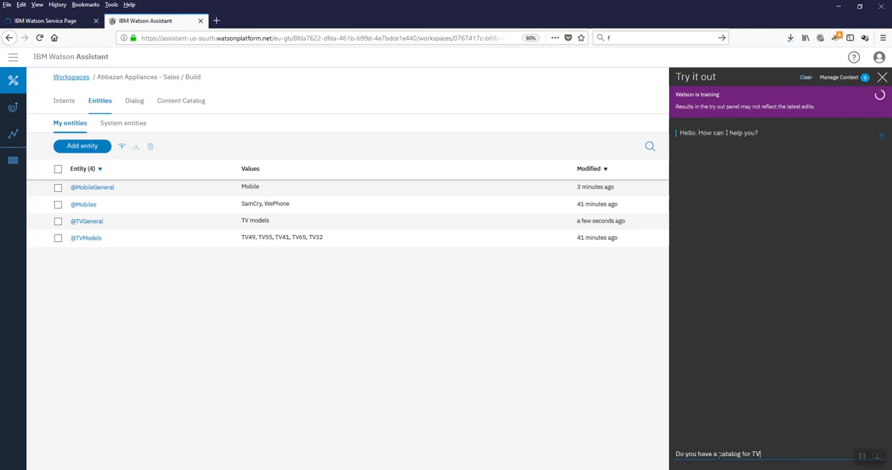
key(Return)
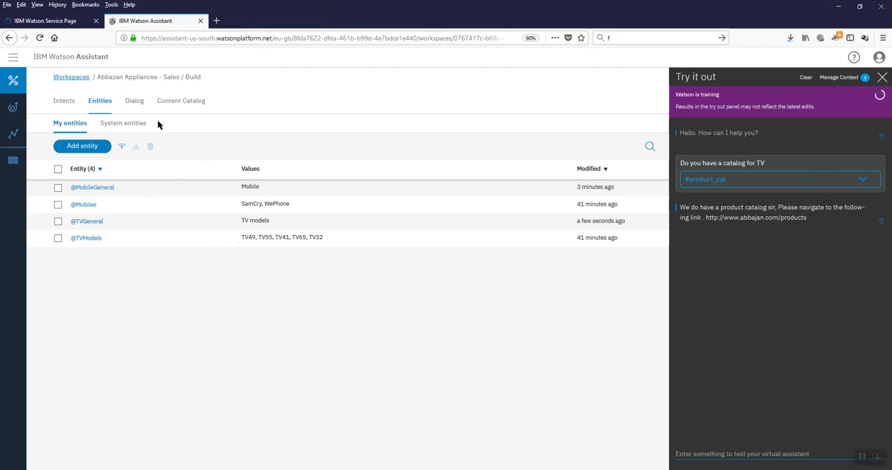
click(136, 103)
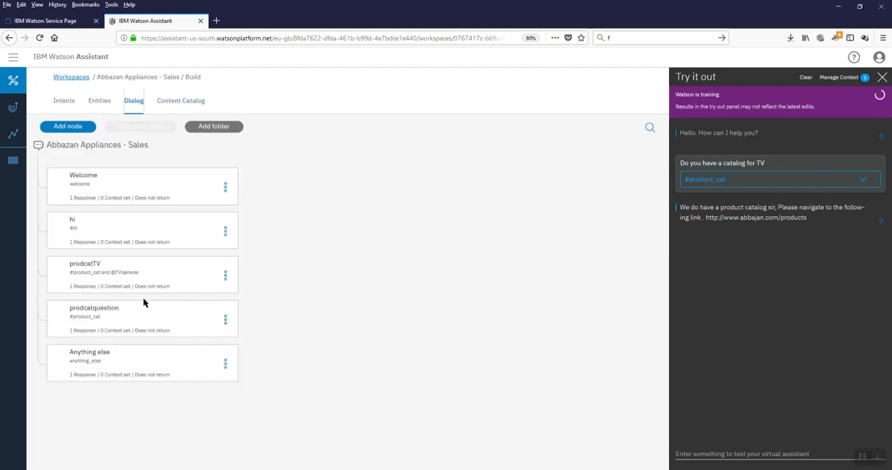
click(144, 277)
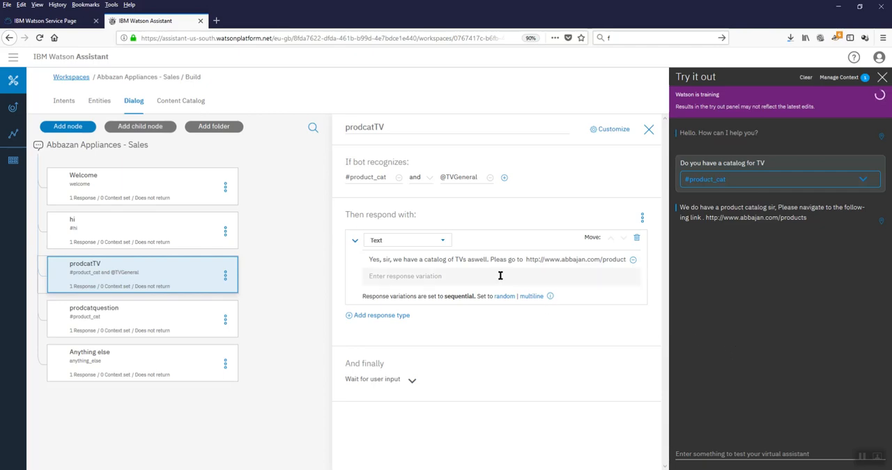
Step: Clear the test chat, ask "Do you have a catalog for TV" once more and check the link in the reply
click(807, 79)
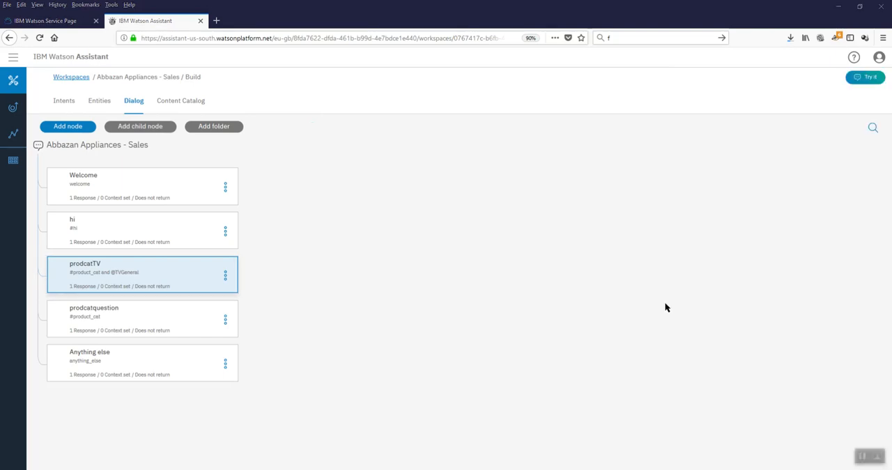
click(867, 79)
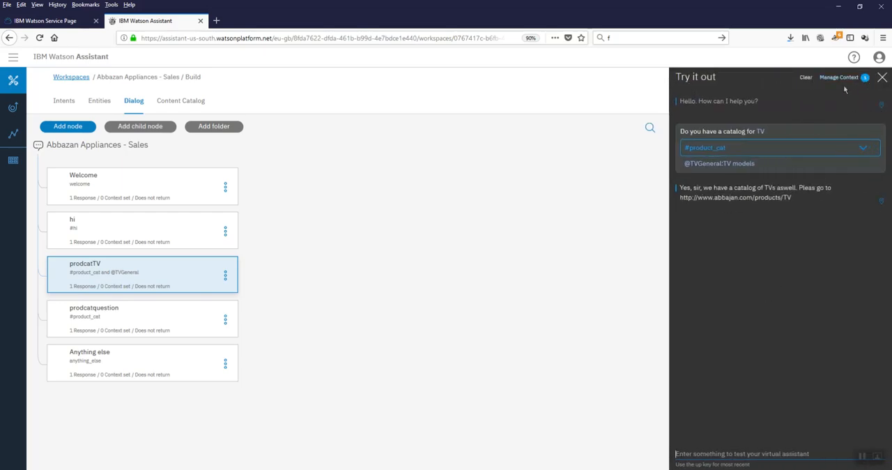
click(807, 78)
click(751, 453)
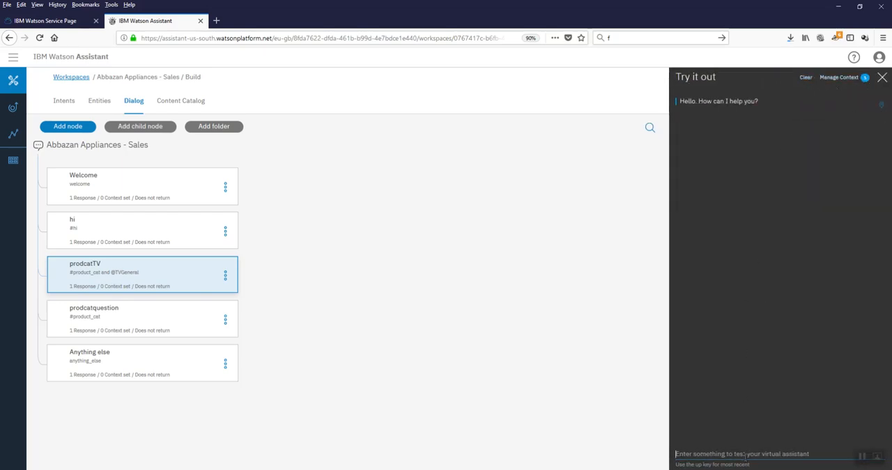
key(Up)
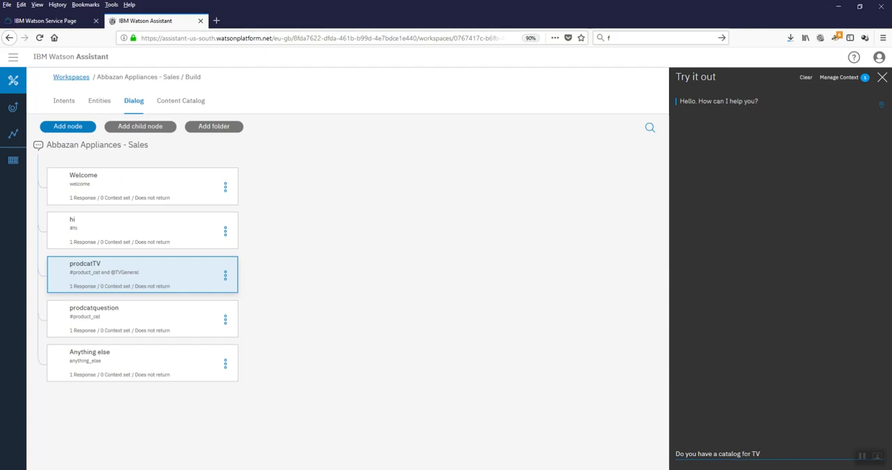
key(Return)
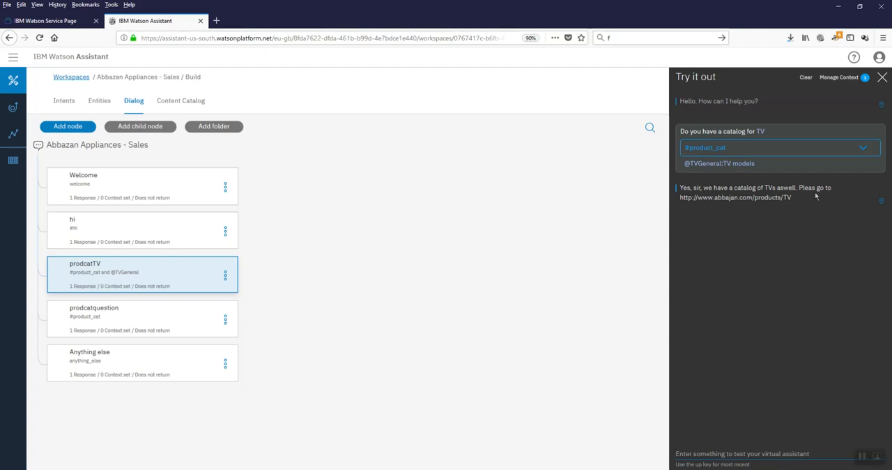
drag(793, 198, 682, 198)
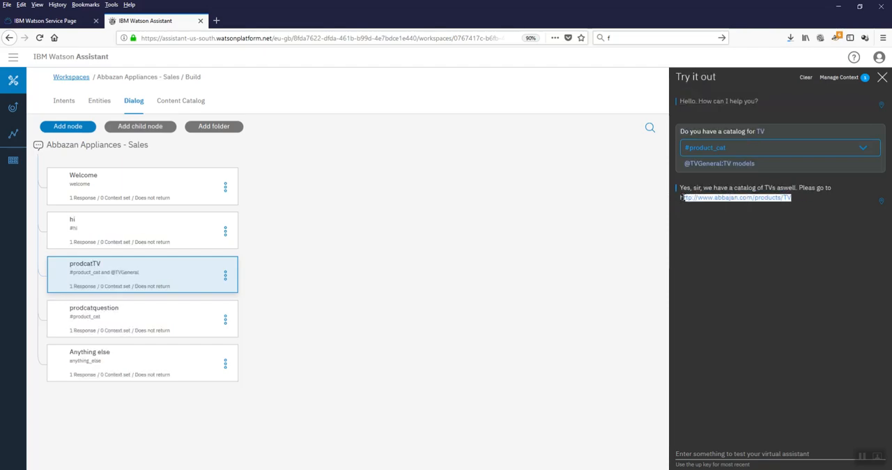
click(486, 286)
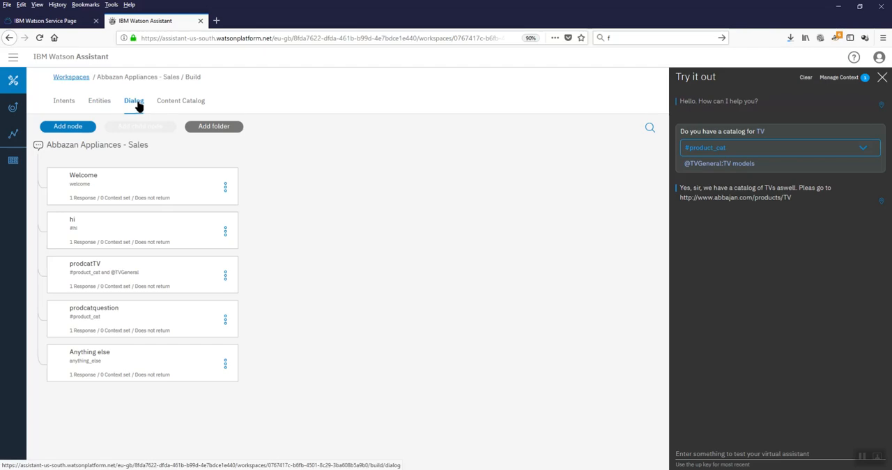
Step: Add a child node under prodcatTV and name it SpecifricTV
click(144, 284)
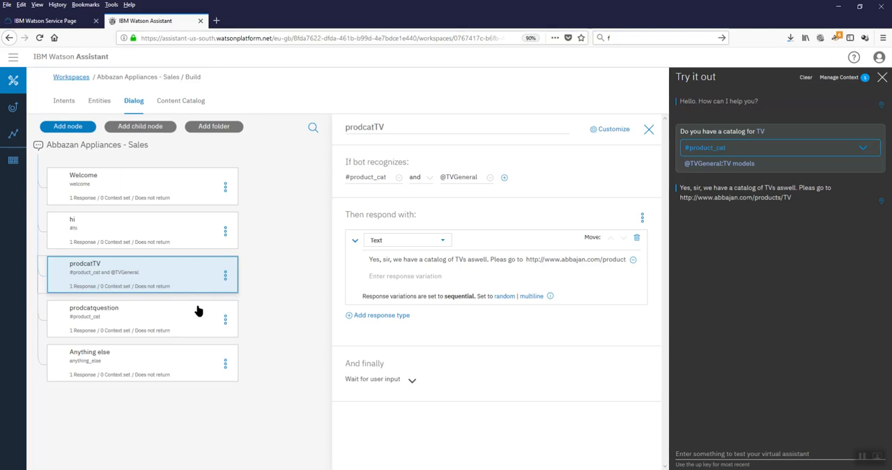
click(158, 317)
click(137, 286)
click(131, 130)
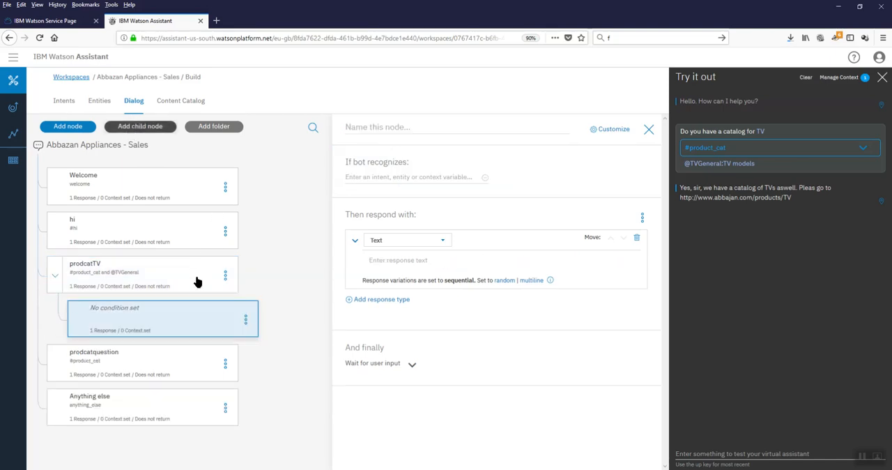
click(182, 325)
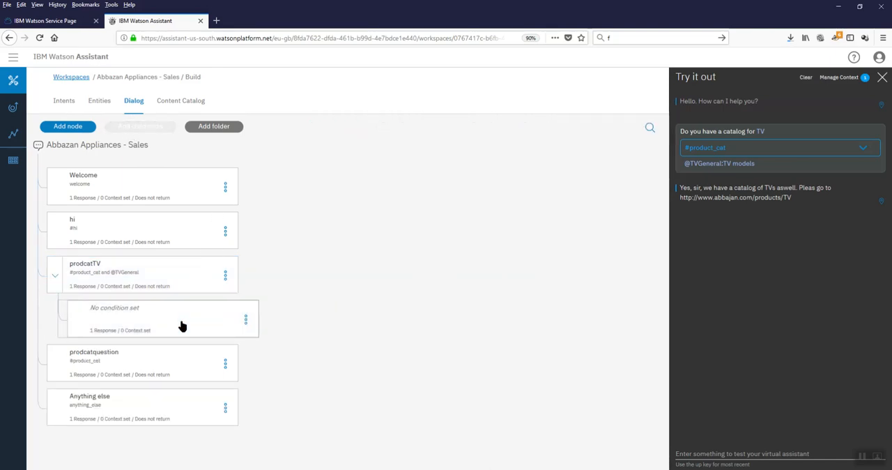
click(181, 327)
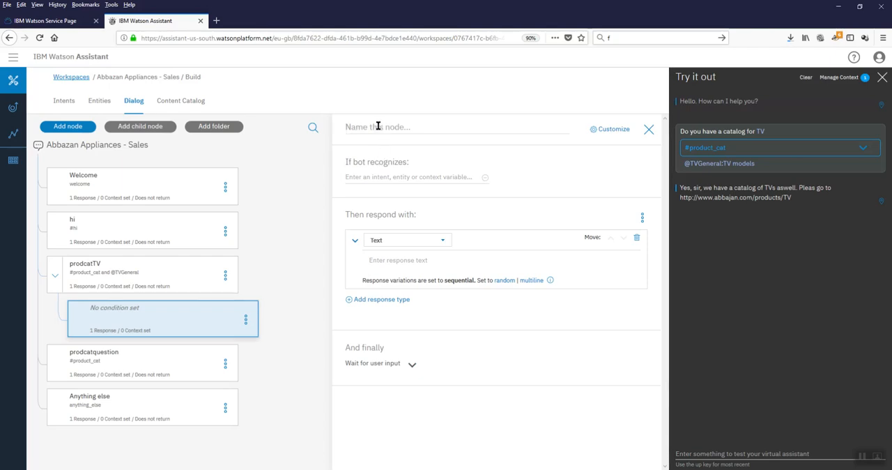
text(SpecicfricTV)
Step: Replace the link sentence in prodcatTV's response with "We have 4 types of TVS, Largest, Big, Normal and Small. Which one do you want to go for?"
click(127, 294)
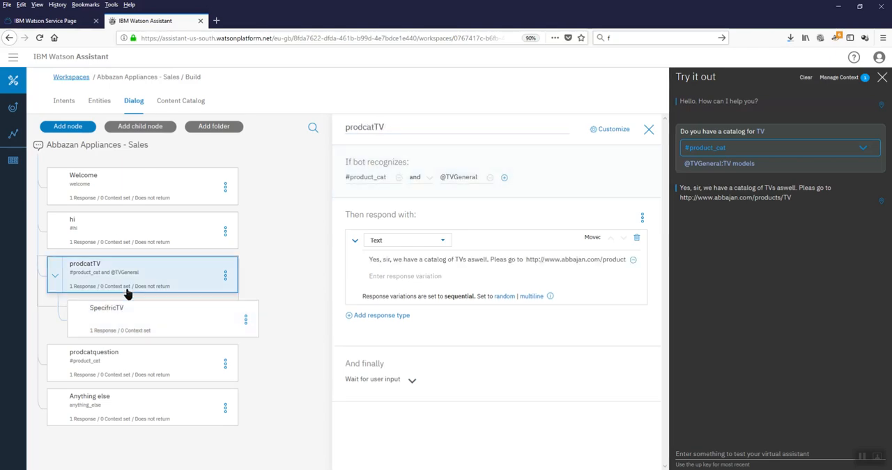
click(499, 275)
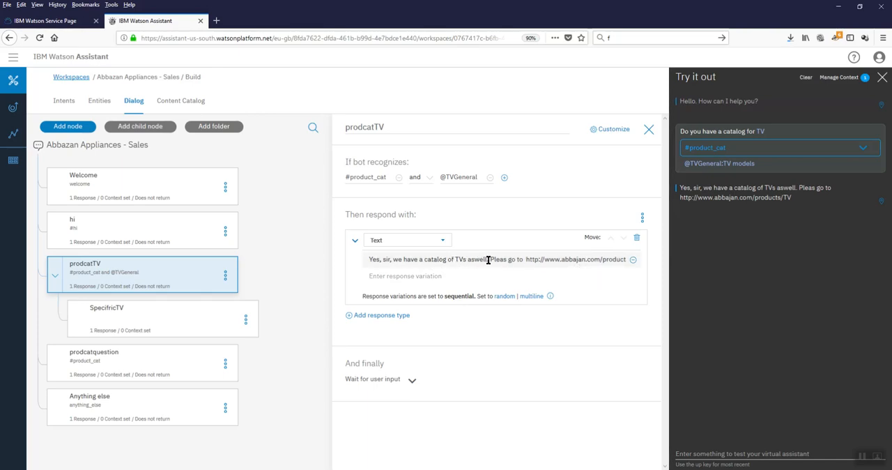
drag(490, 259, 658, 255)
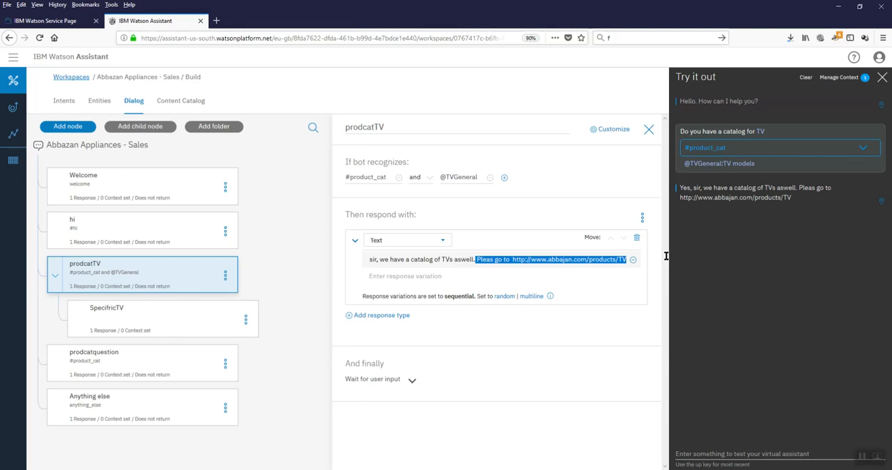
key(BackSpace)
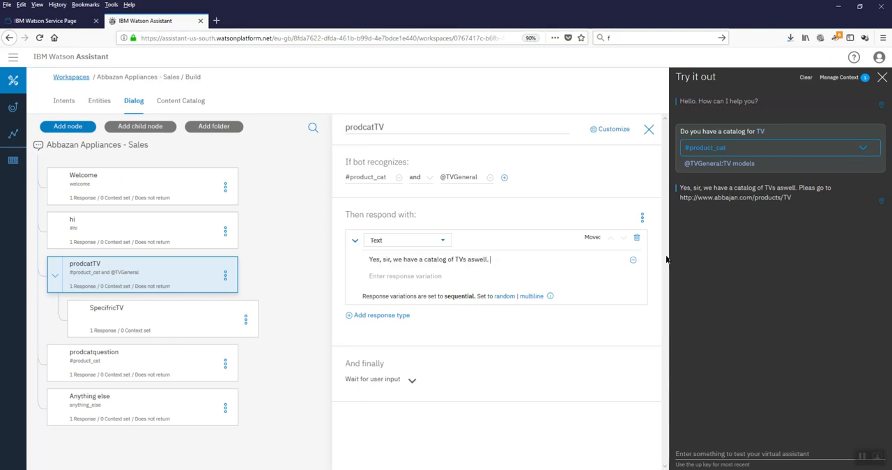
text(We have 3 types of)
key(BackSpace)
key(BackSpace)
key(BackSpace)
key(BackSpace)
key(BackSpace)
key(BackSpace)
key(BackSpace)
key(BackSpace)
key(BackSpace)
key(BackSpace)
key(BackSpace)
key(BackSpace)
key(BackSpace)
text(e 4 type)
key(BackSpace)
key(BackSpace)
text(ypes of TVS, Largest, Big,)
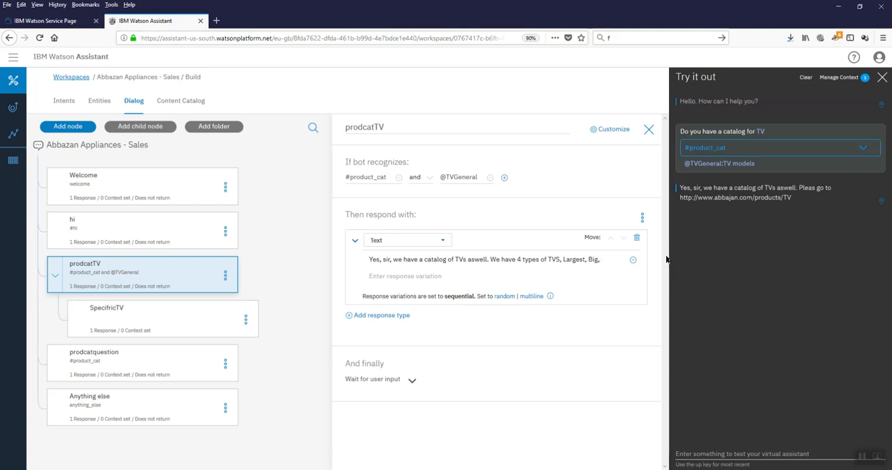
text( Normal and Small. W)
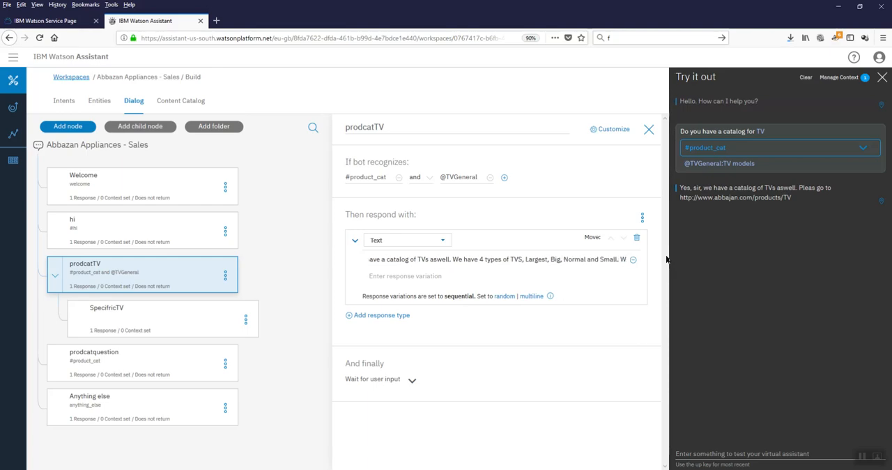
text(hich one do you)
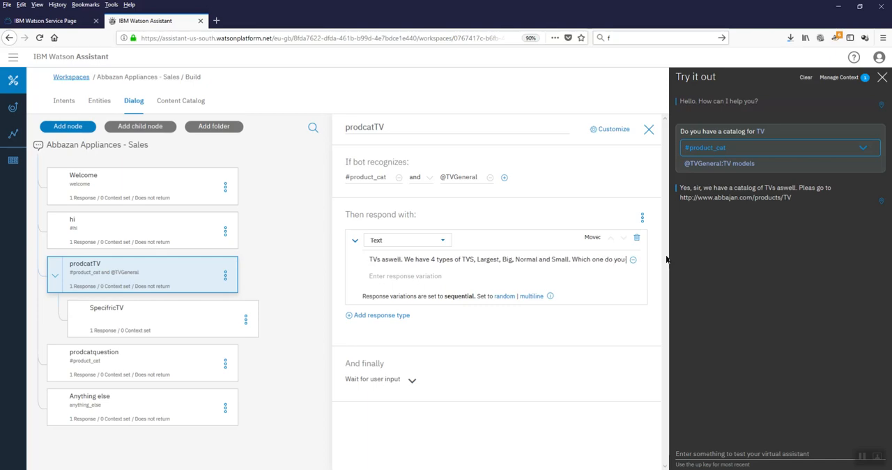
text( want to )
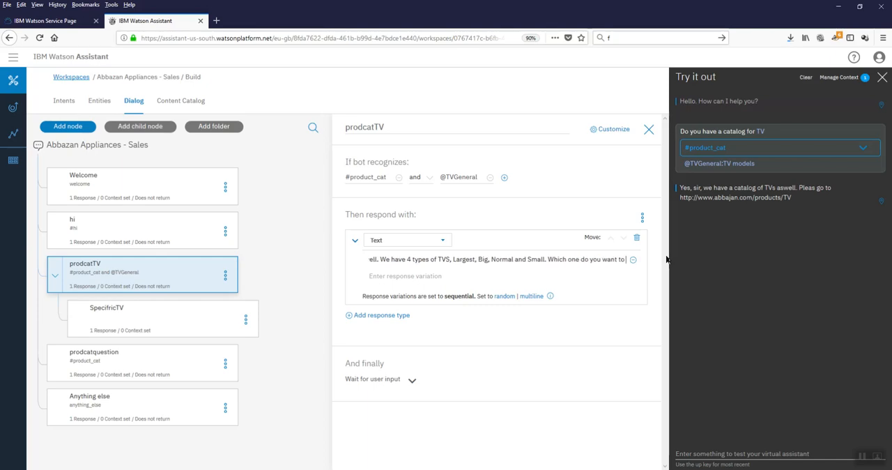
text(go)
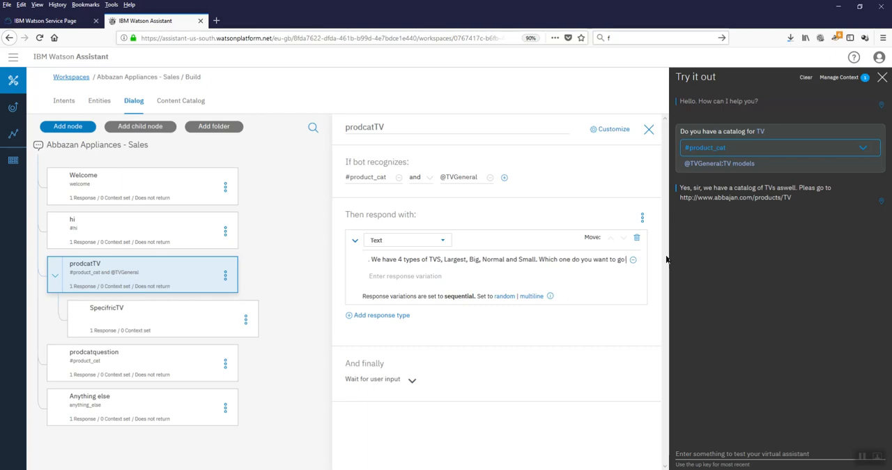
text( for?)
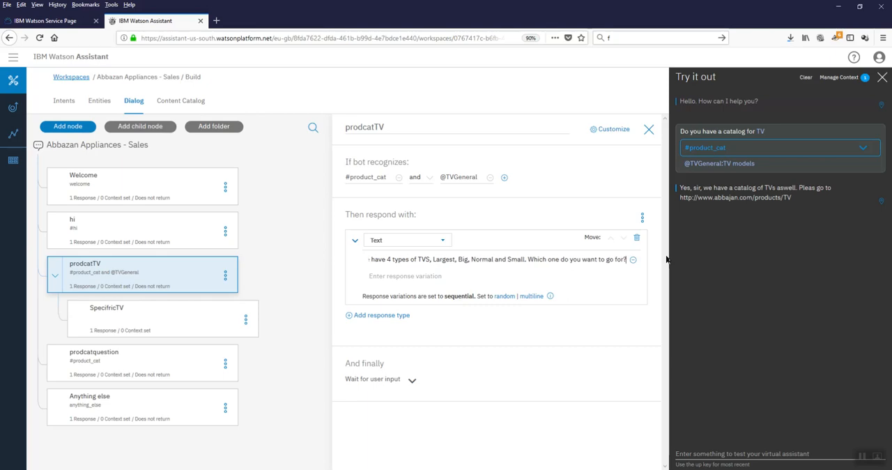
click(648, 133)
click(144, 322)
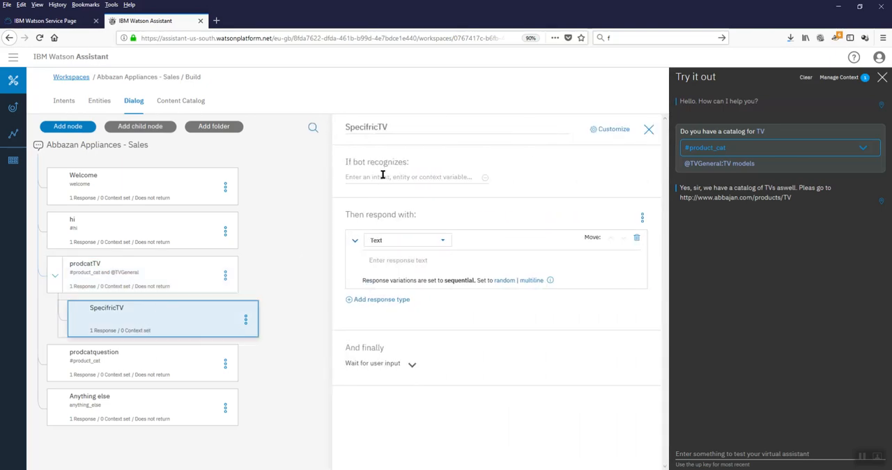
click(383, 176)
text(@)
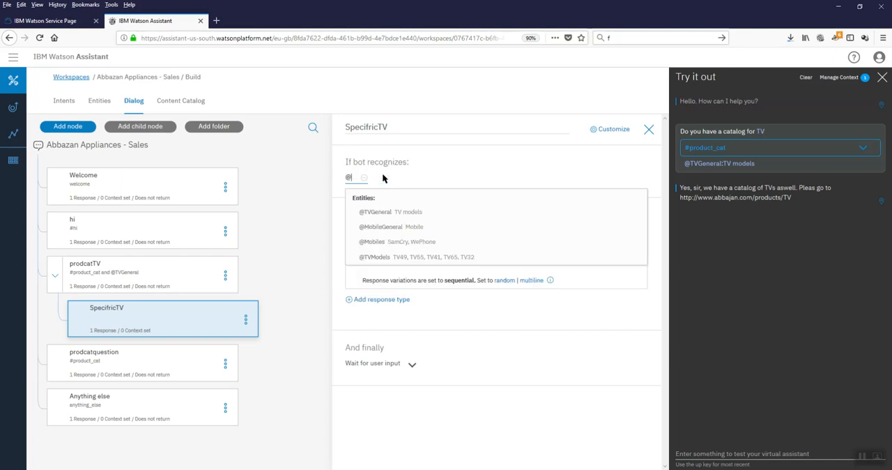
key(Down)
key(Down)
key(Down)
key(Down)
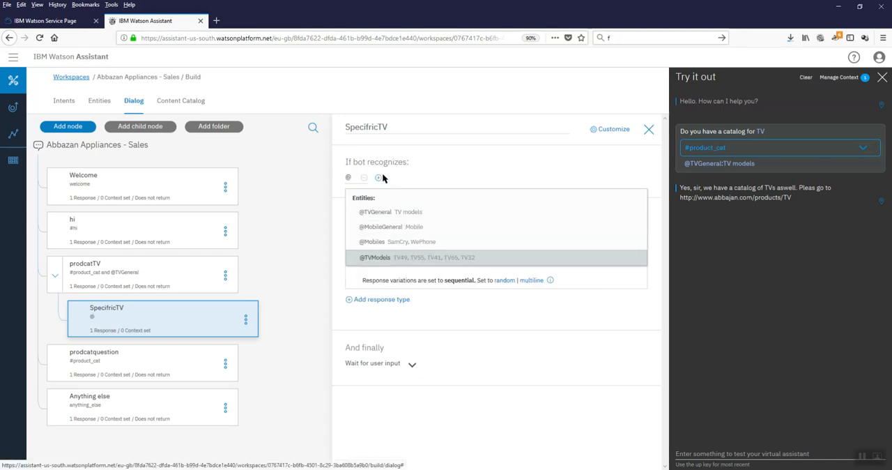
key(Return)
click(450, 158)
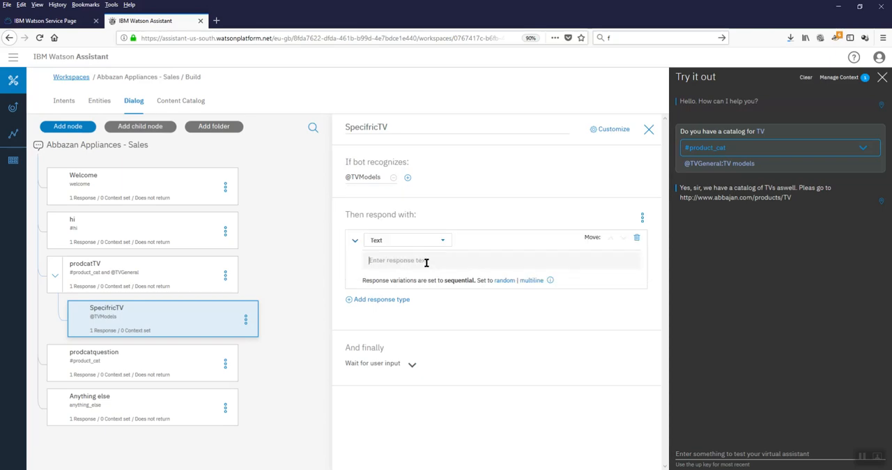
text(You have)
key(BackSpace)
key(BackSpace)
key(BackSpace)
key(BackSpace)
text(have chosen)
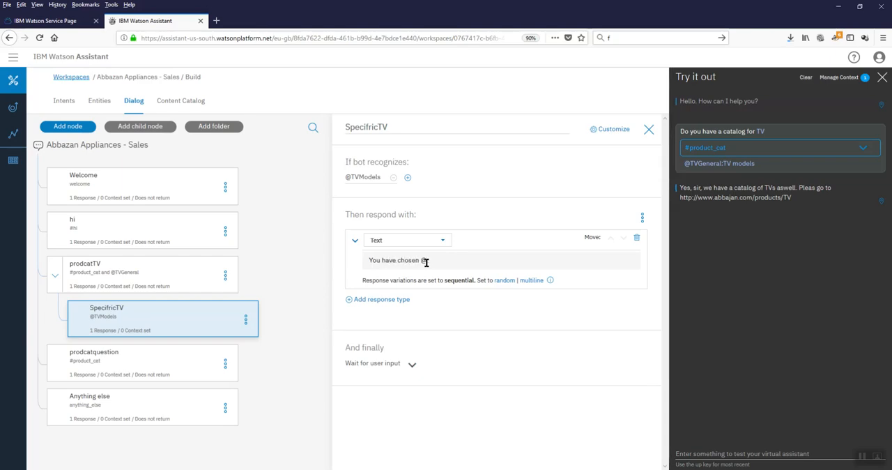
text( @TVModel)
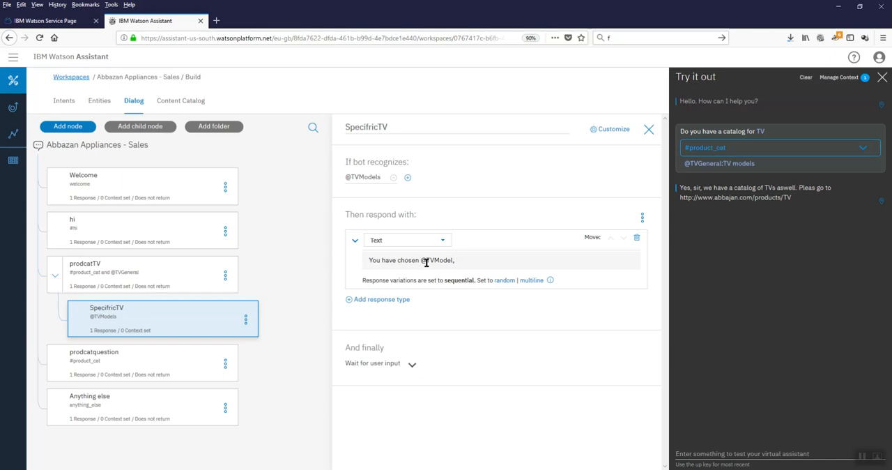
text(, IT is available with us.)
click(430, 311)
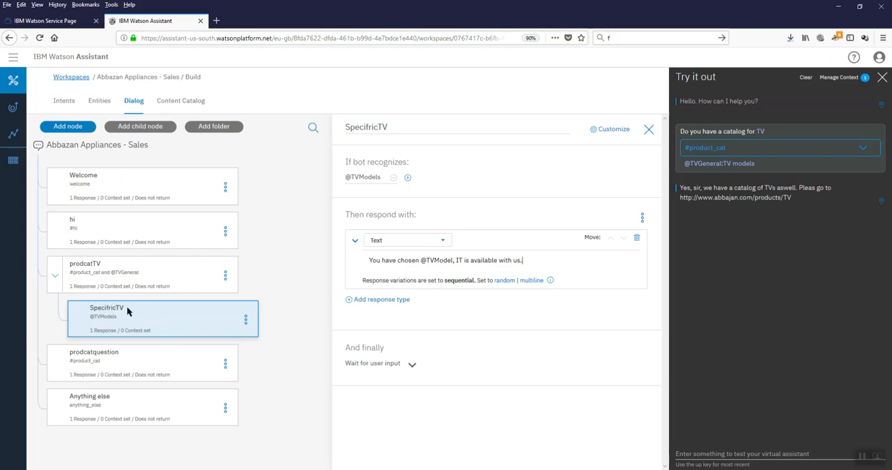
click(648, 129)
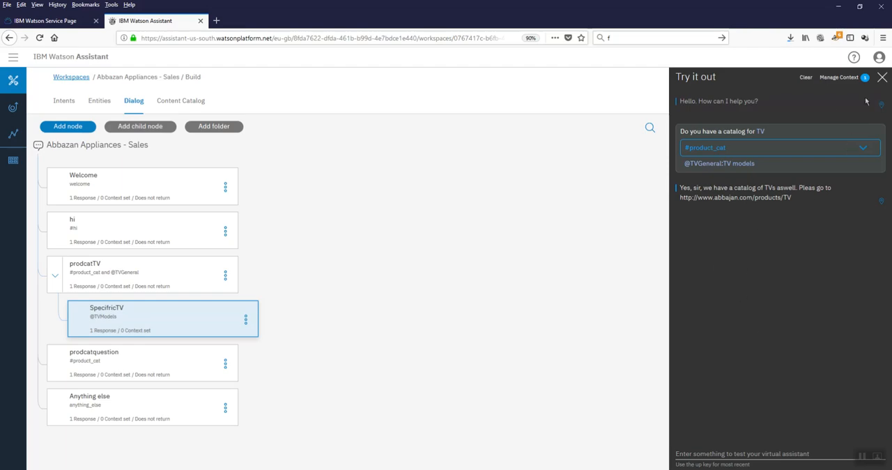
Step: Copy the TV catalog question, clear the test chat and submit the question to test prodcatTV's revised response
drag(766, 131, 681, 134)
key(ctrl+c)
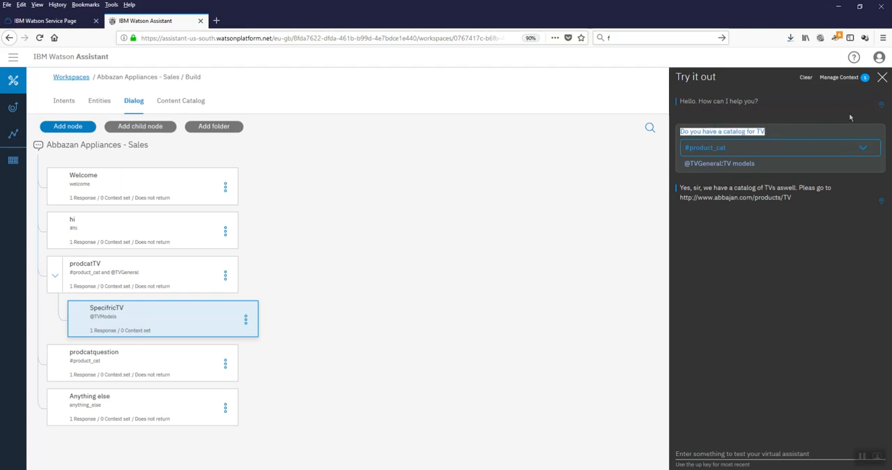
click(858, 100)
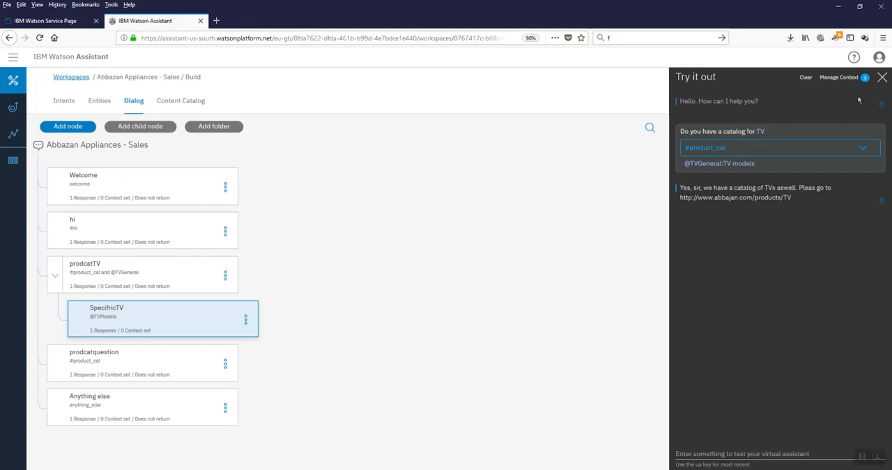
click(806, 77)
click(756, 451)
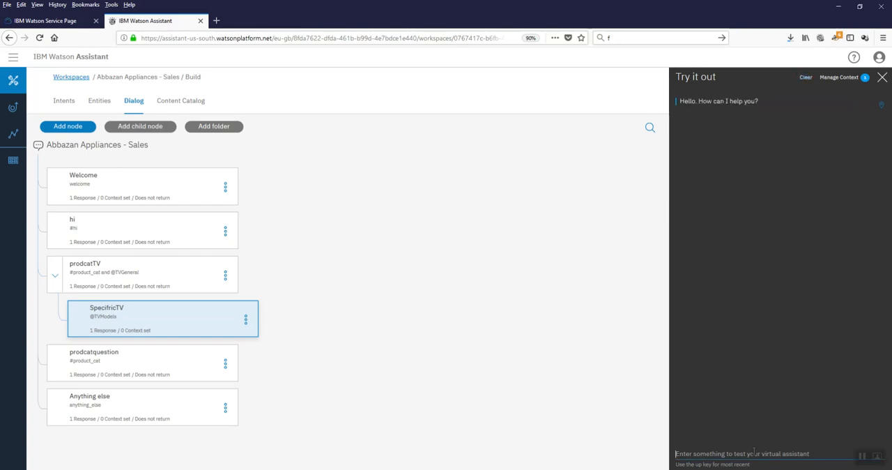
key(ctrl+v)
key(Return)
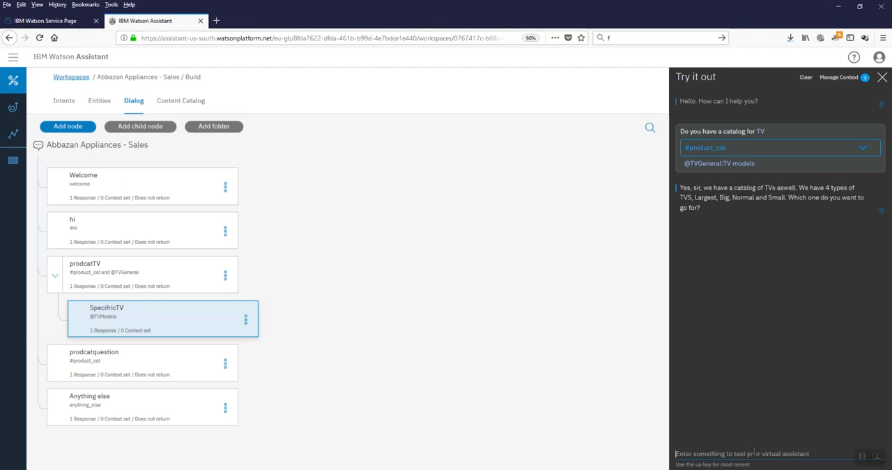
Step: Answer the chatbot's follow-up question about the TV type with "Big" to test the SpecifricTV child node
text(Bi)
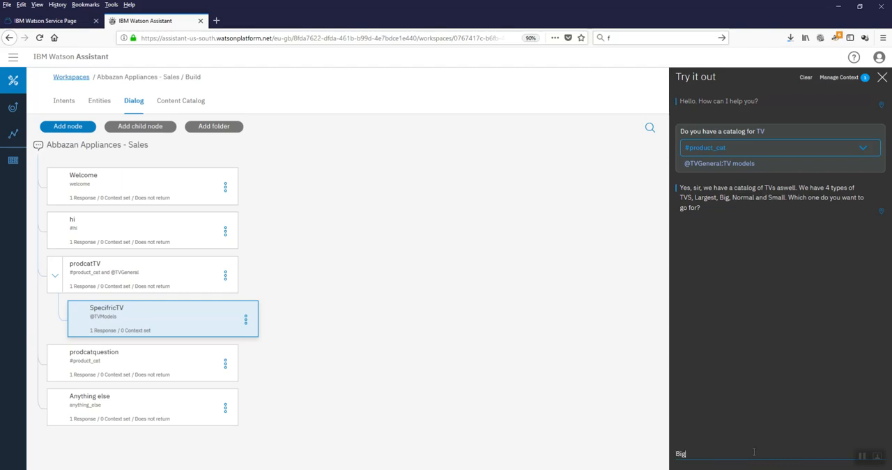
text(g)
key(Return)
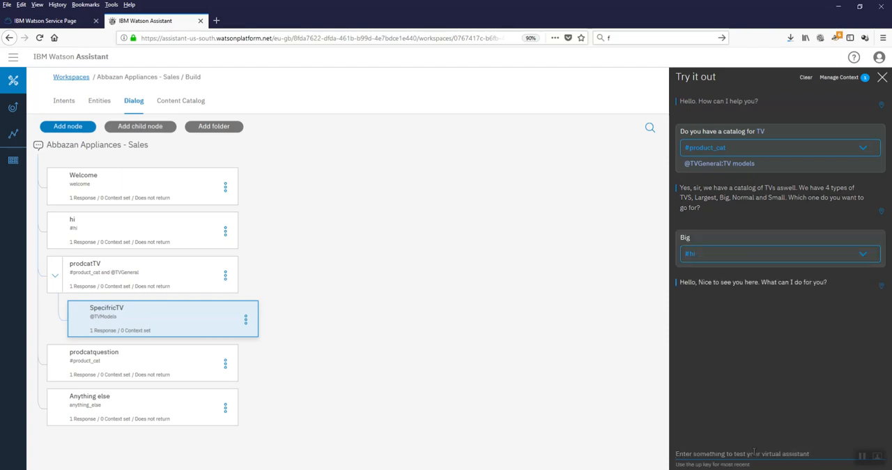
Step: Check the intent options for the "Big" message, then review the SpecifricTV node's condition and response and close its editor
click(759, 254)
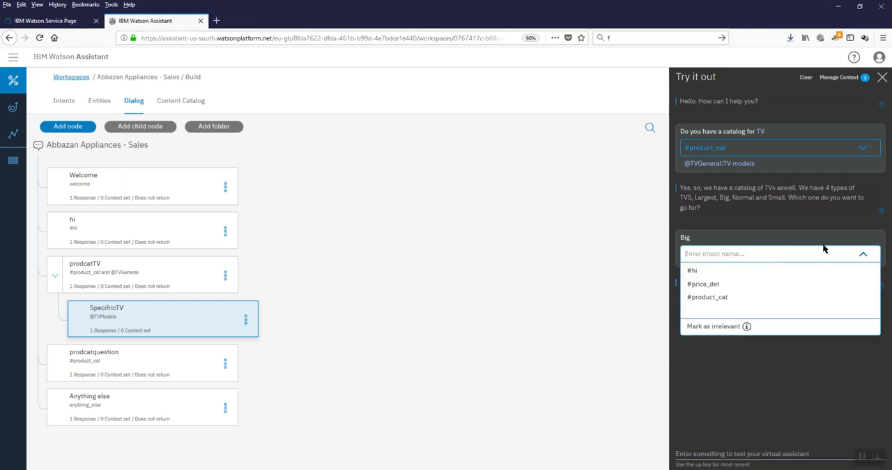
click(830, 243)
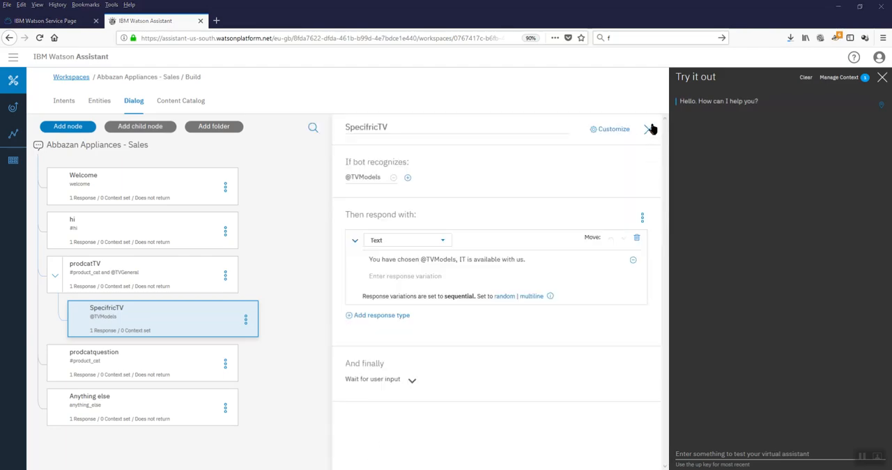
click(649, 130)
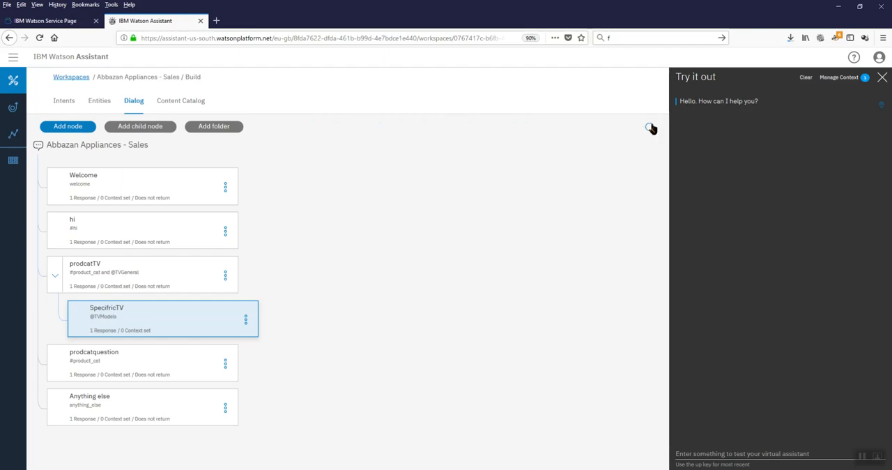
Step: Clear the test chat and submit "Do you have a catalog for TV" to restart the TV catalog conversation
click(806, 77)
text(Do you have a catalog for TV)
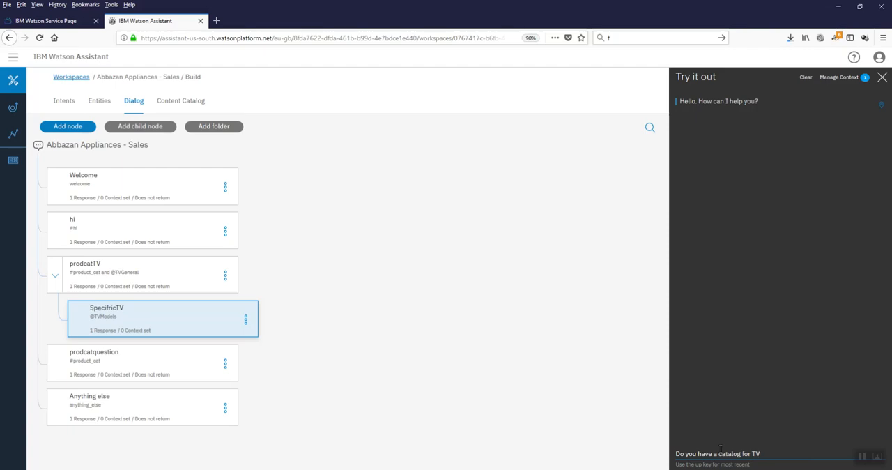
key(Return)
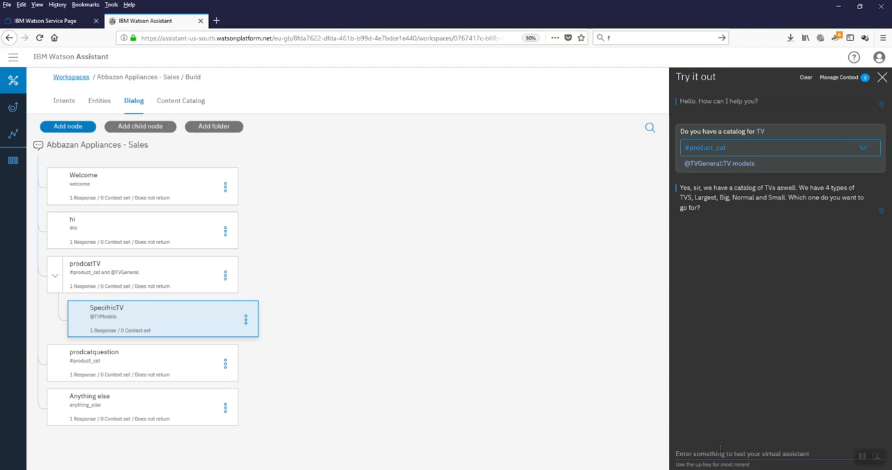
text(Bi)
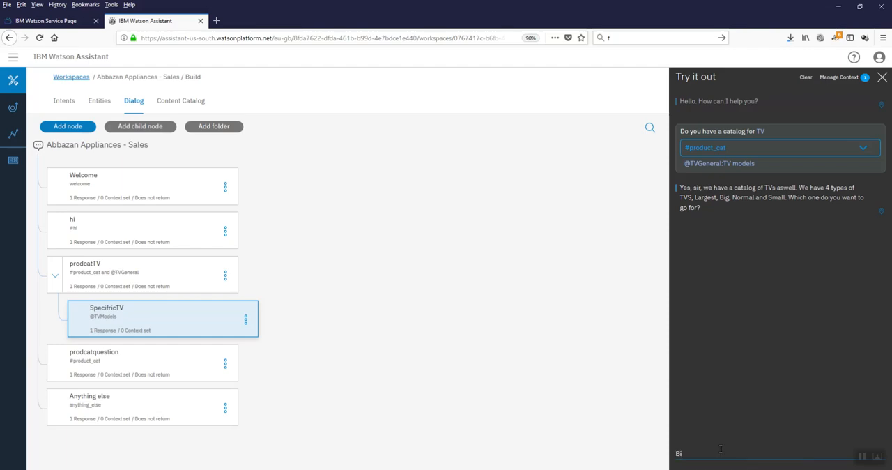
text(g TV)
key(Return)
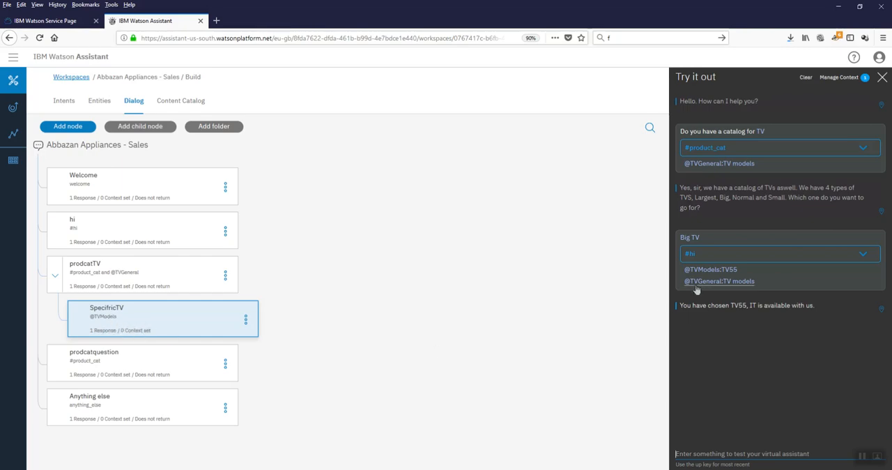
drag(741, 270, 687, 273)
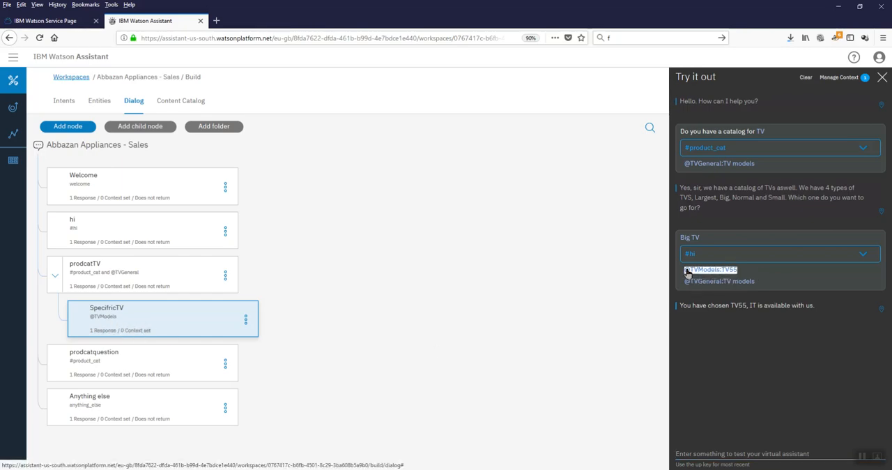
click(730, 306)
drag(731, 305, 746, 307)
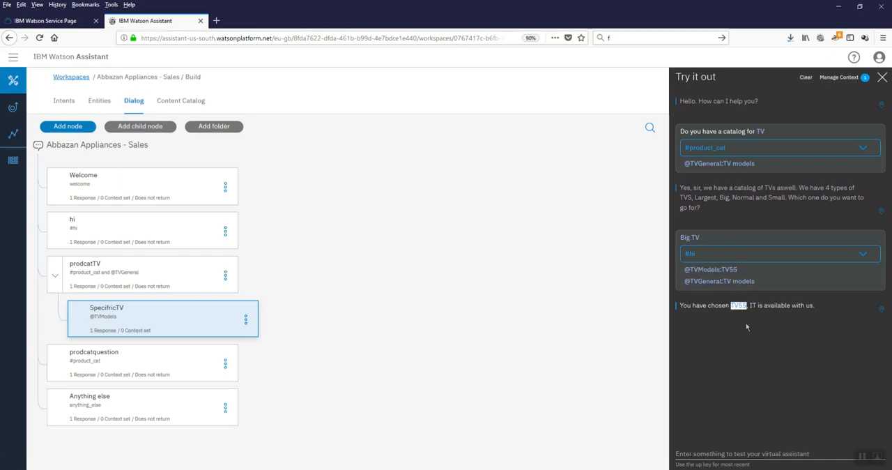
Step: Submit "hi" in the same test chat to check the chatbot's greeting after the TV model choice
click(722, 453)
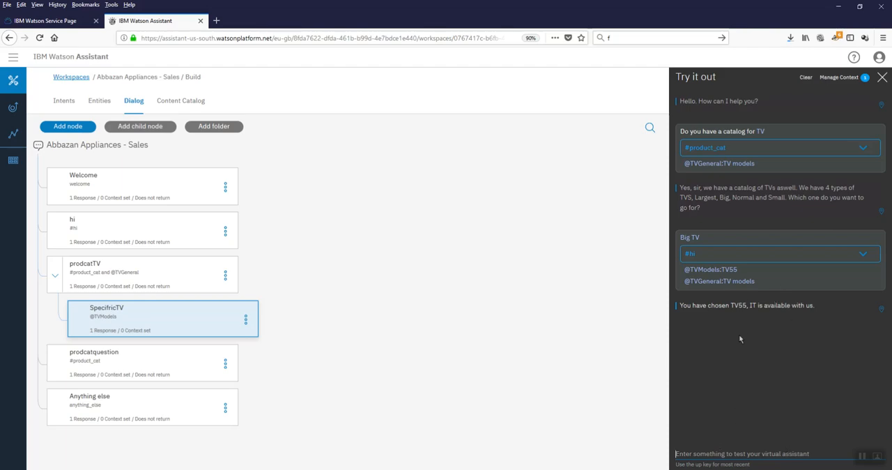
text(hi)
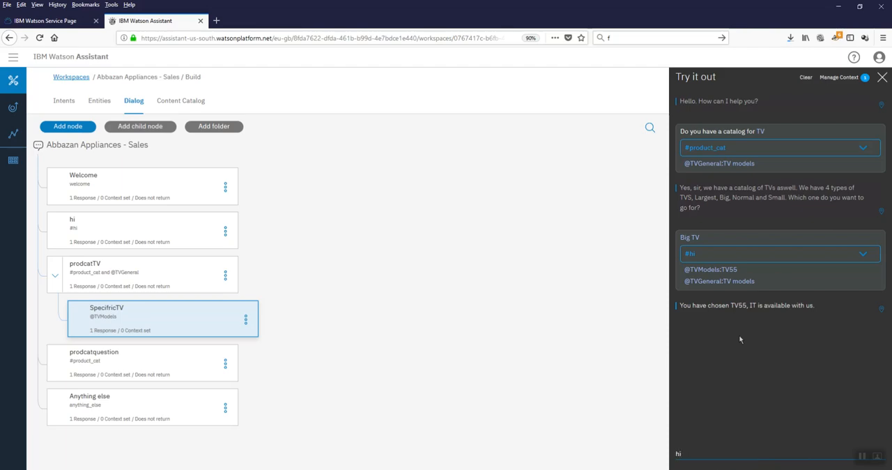
key(Return)
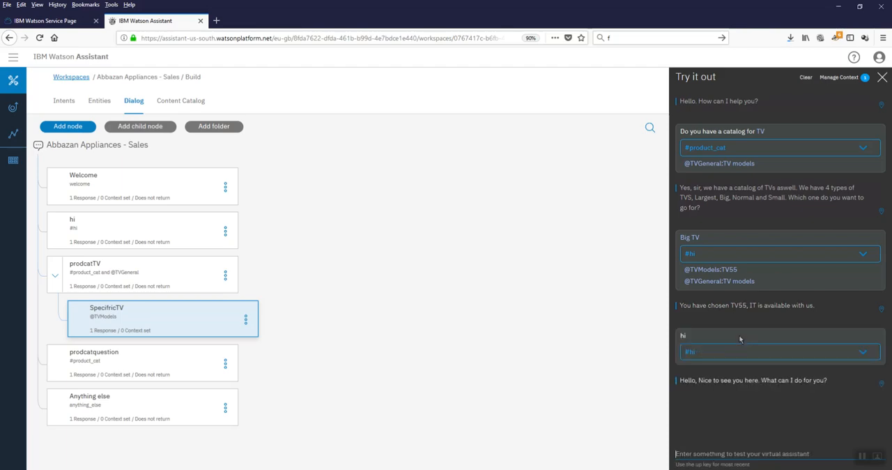